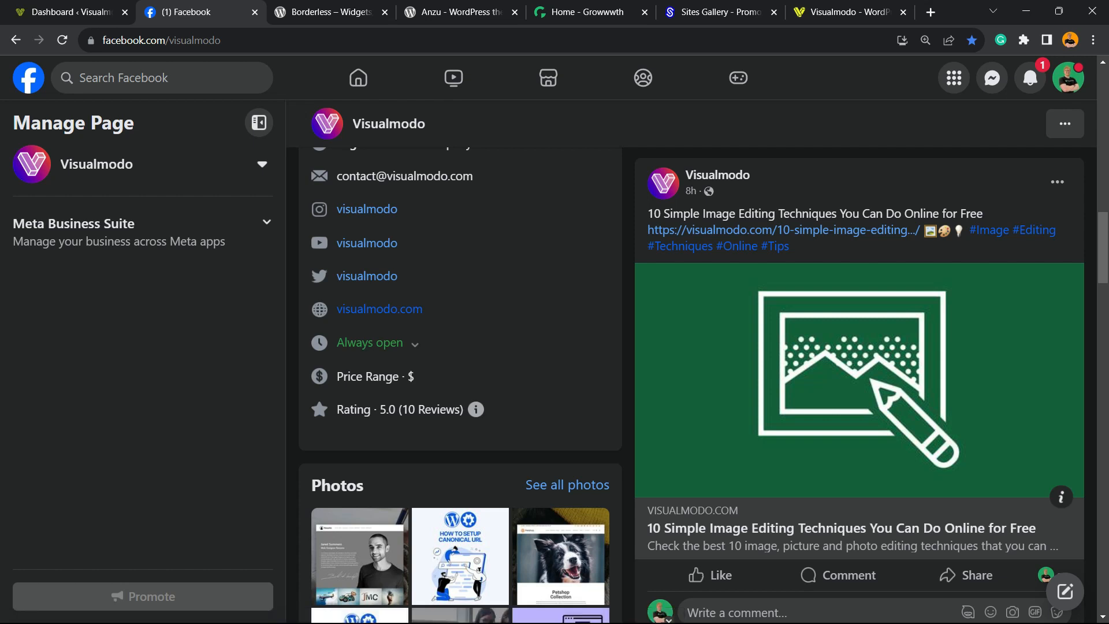
Switch to the WordPress dashboard and search the plugin installer for "All in One SEO".
{"action": "left_click", "coordinate": [66, 11]}
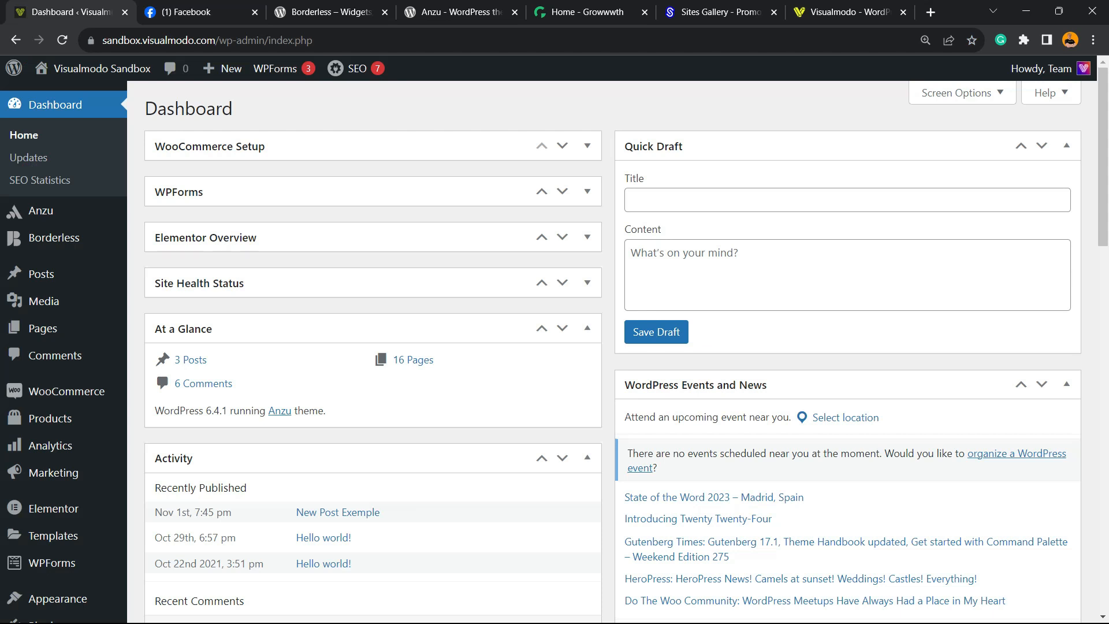
{"action": "scroll", "coordinate": [40, 328], "scroll_direction": "down", "scroll_amount": 2}
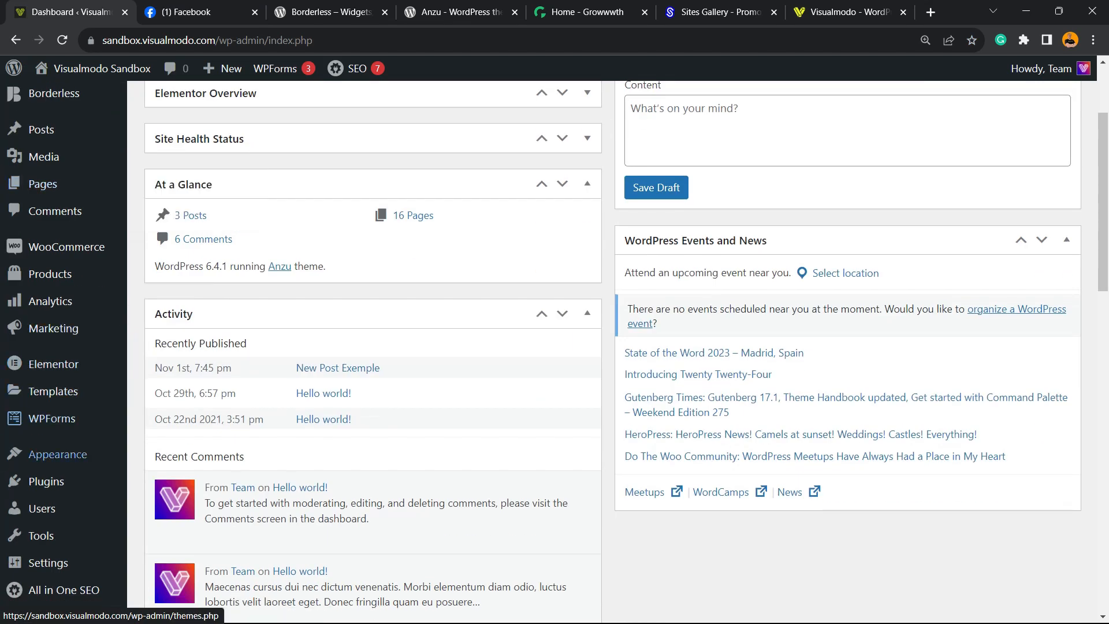
{"action": "mouse_move", "coordinate": [46, 481]}
{"action": "left_click", "coordinate": [178, 506]}
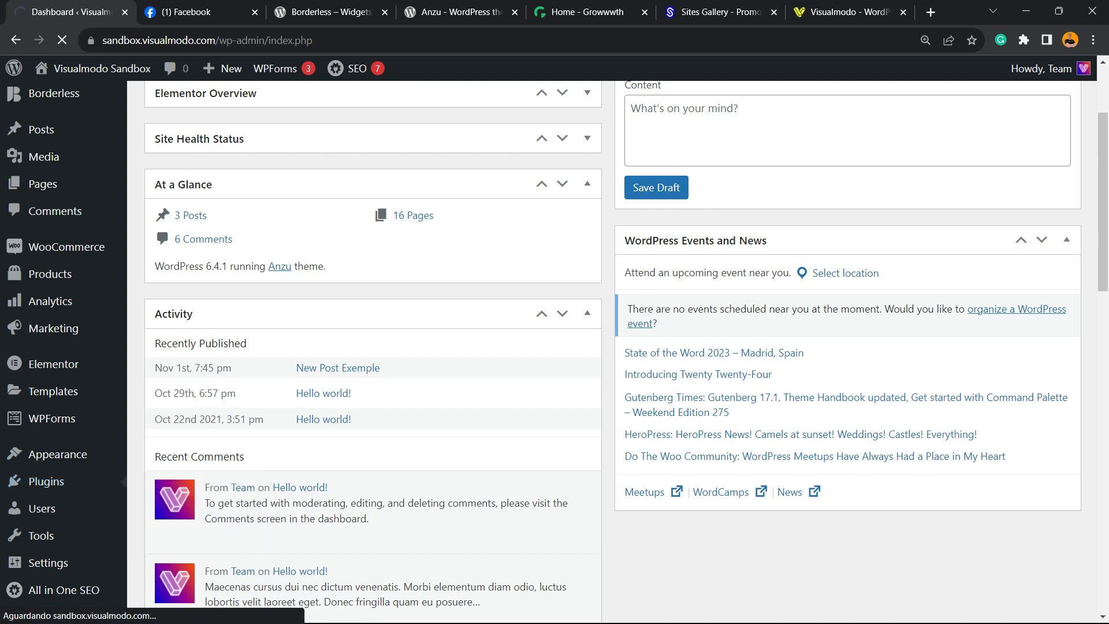
{"action": "key", "text": "ctrl"}
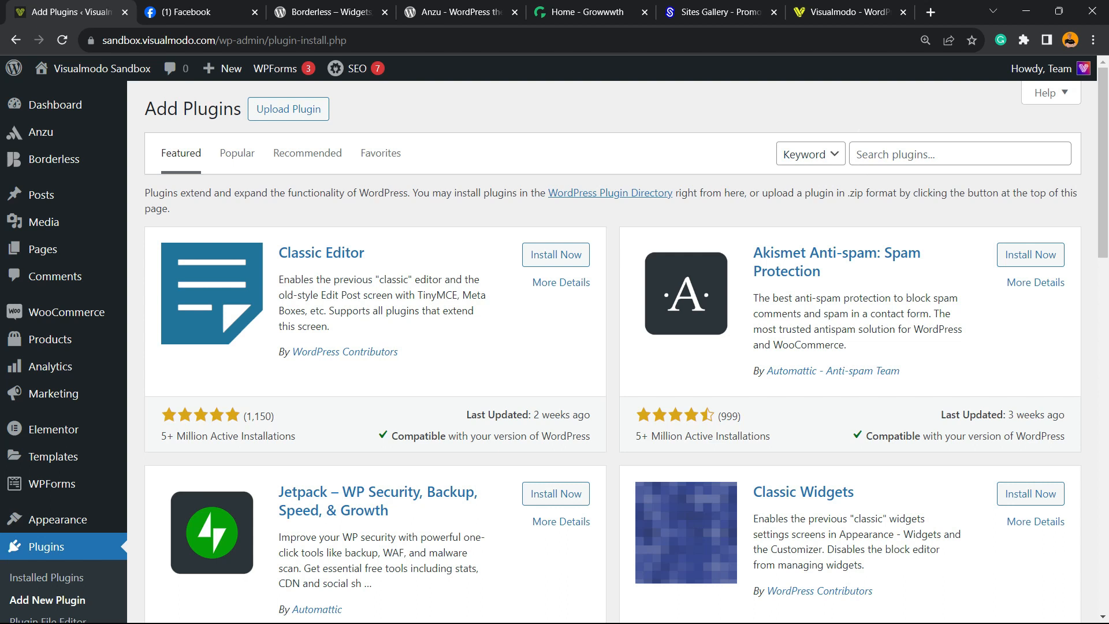
{"action": "left_click", "coordinate": [935, 154]}
{"action": "type", "text": "All in One SEO"}
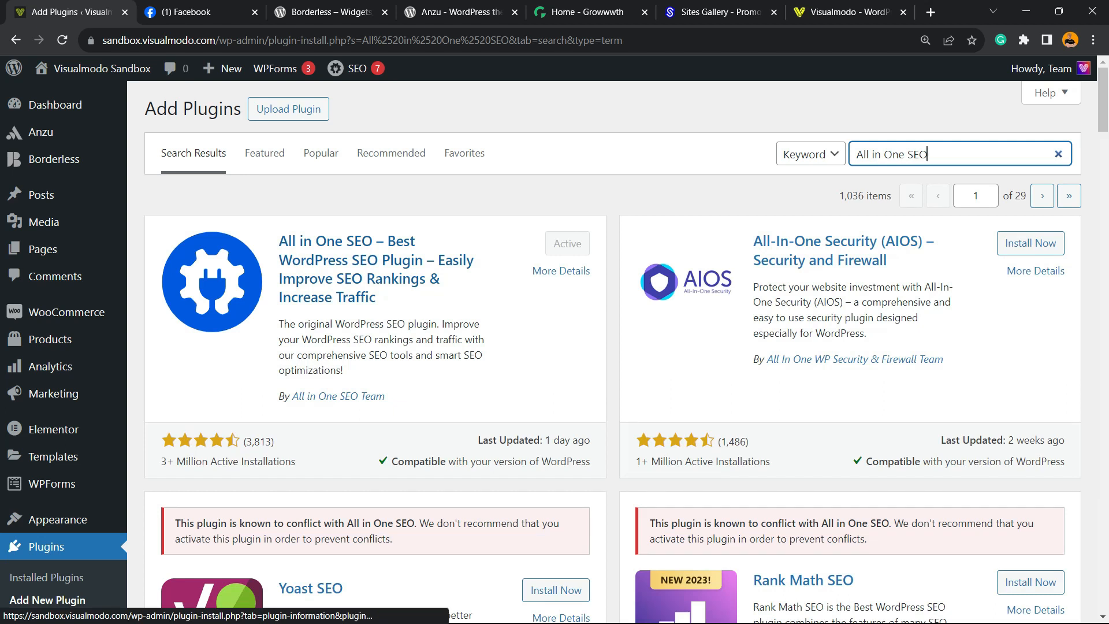
{"action": "mouse_move", "coordinate": [385, 396]}
{"action": "left_mouse_down"}
{"action": "mouse_move", "coordinate": [341, 397]}
{"action": "mouse_move", "coordinate": [386, 396]}
{"action": "left_mouse_up"}
{"action": "key", "text": "ctrl"}
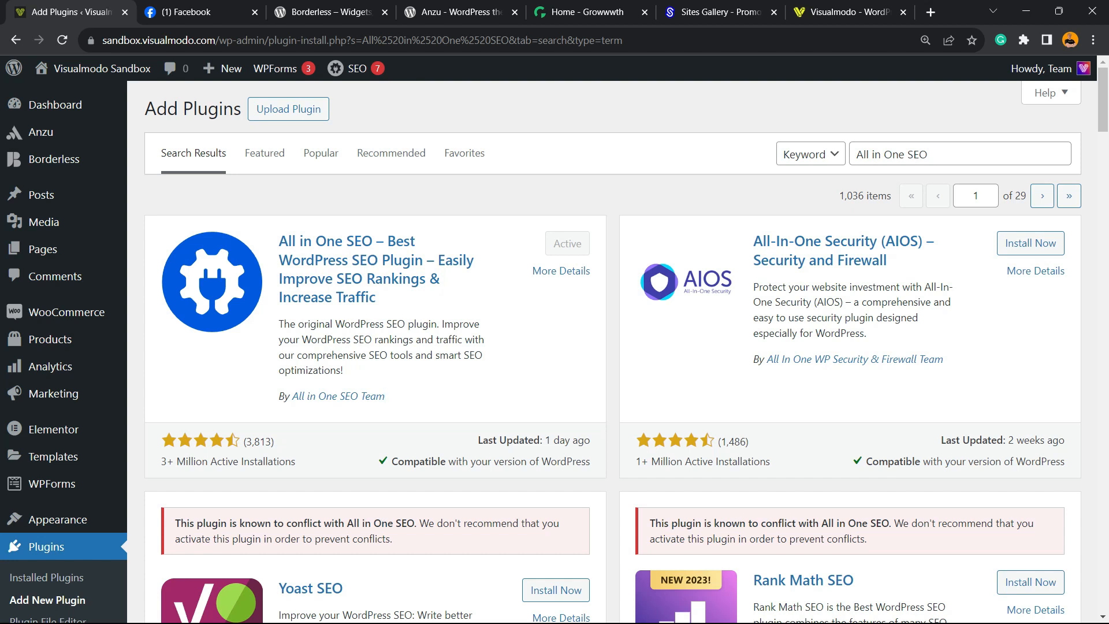
Open the dashboard of the All in One SEO plugin.
{"action": "scroll", "coordinate": [52, 315], "scroll_direction": "down", "scroll_amount": 4}
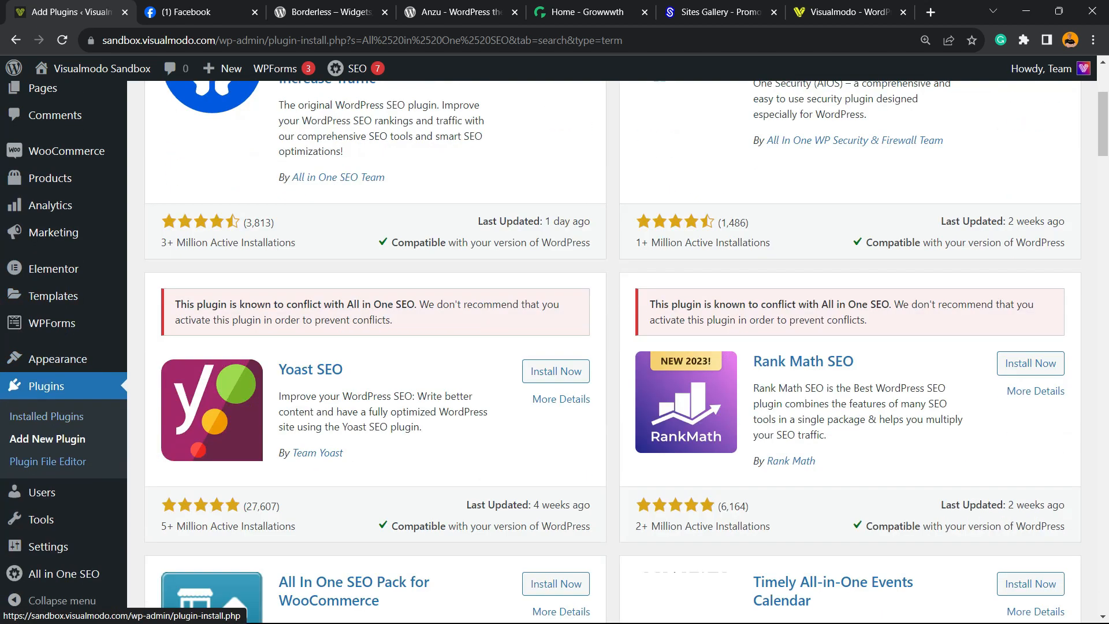
{"action": "scroll", "coordinate": [50, 442], "scroll_direction": "down", "scroll_amount": 4}
{"action": "left_click", "coordinate": [63, 573]}
{"action": "scroll", "coordinate": [64, 572], "scroll_direction": "up", "scroll_amount": 8}
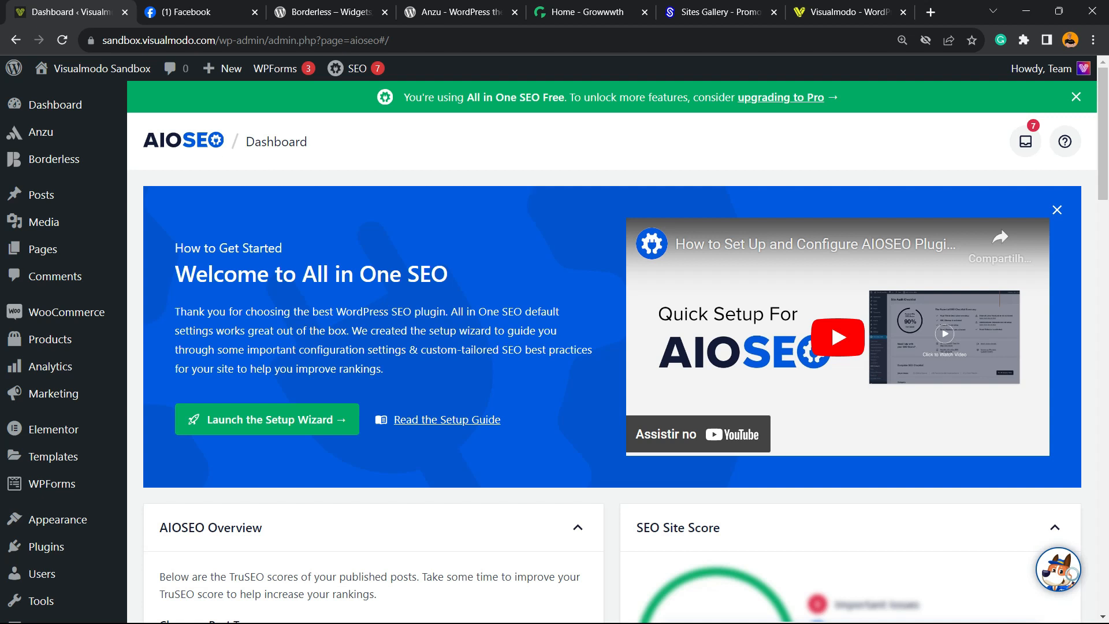
Open the post "New Post Exemple" for editing and review its content and general AIOSEO settings.
{"action": "left_click", "coordinate": [41, 195]}
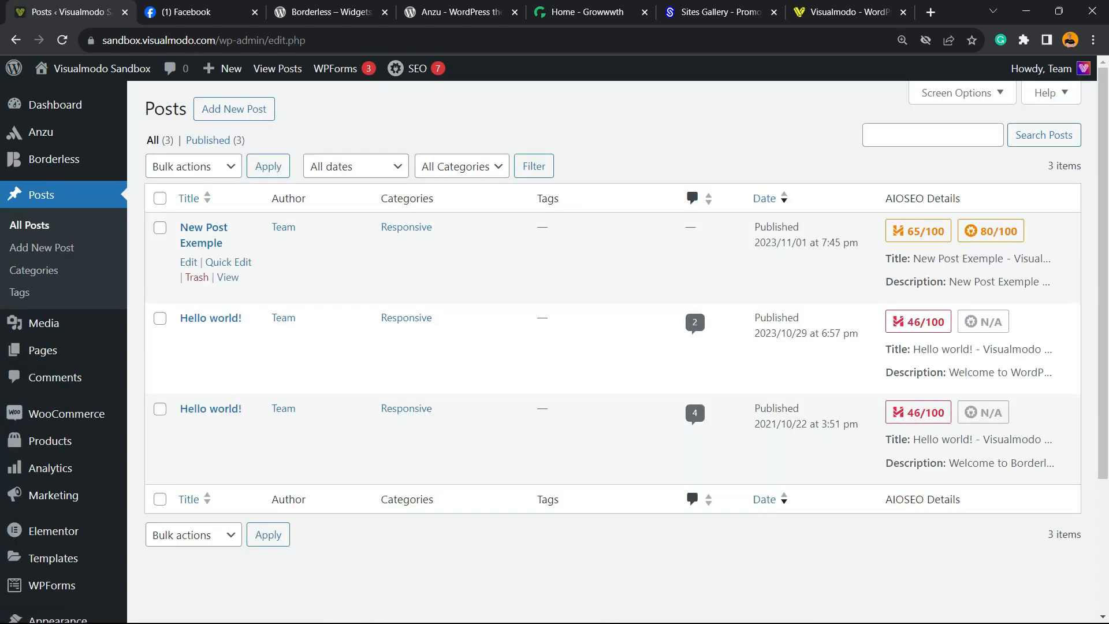
{"action": "left_click", "coordinate": [203, 234]}
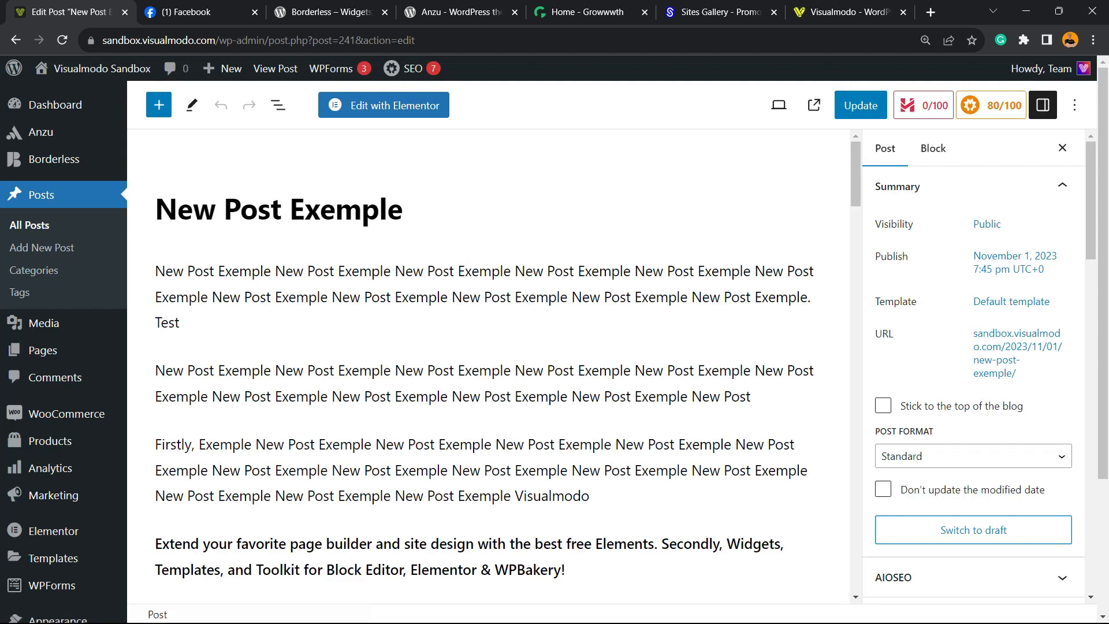
{"action": "scroll", "coordinate": [496, 370], "scroll_direction": "down", "scroll_amount": 20}
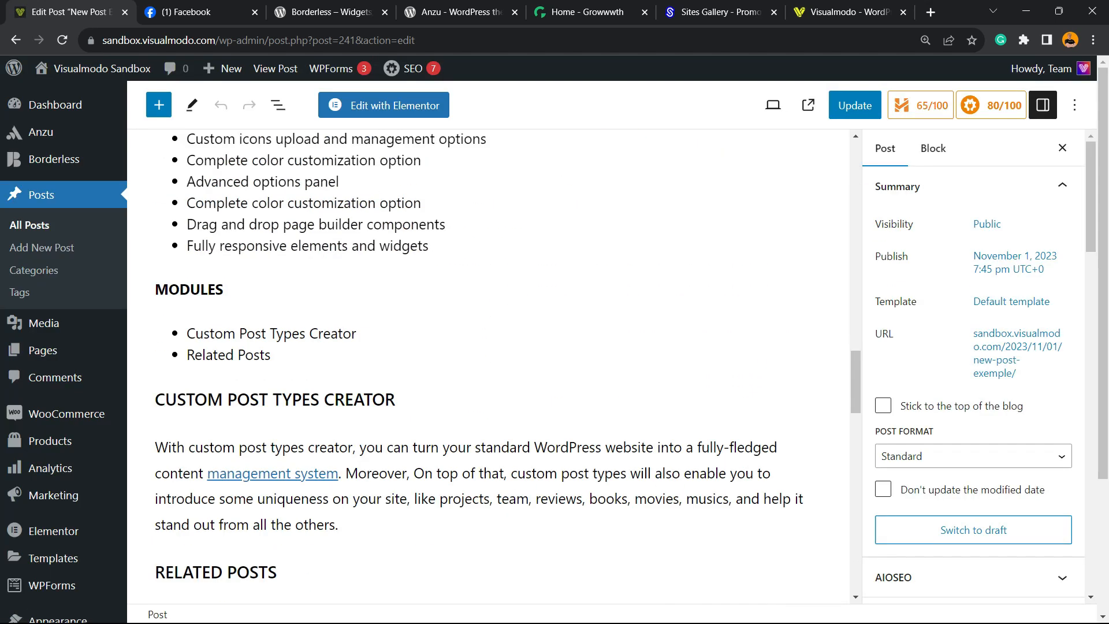
{"action": "scroll", "coordinate": [496, 369], "scroll_direction": "down", "scroll_amount": 7}
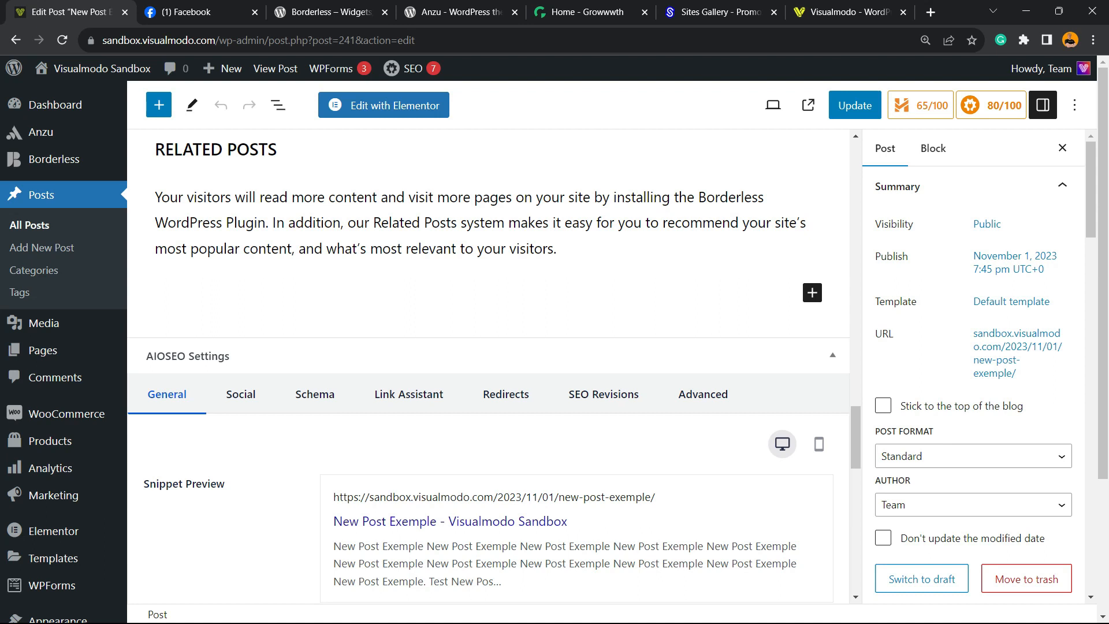
{"action": "scroll", "coordinate": [488, 370], "scroll_direction": "up", "scroll_amount": 20}
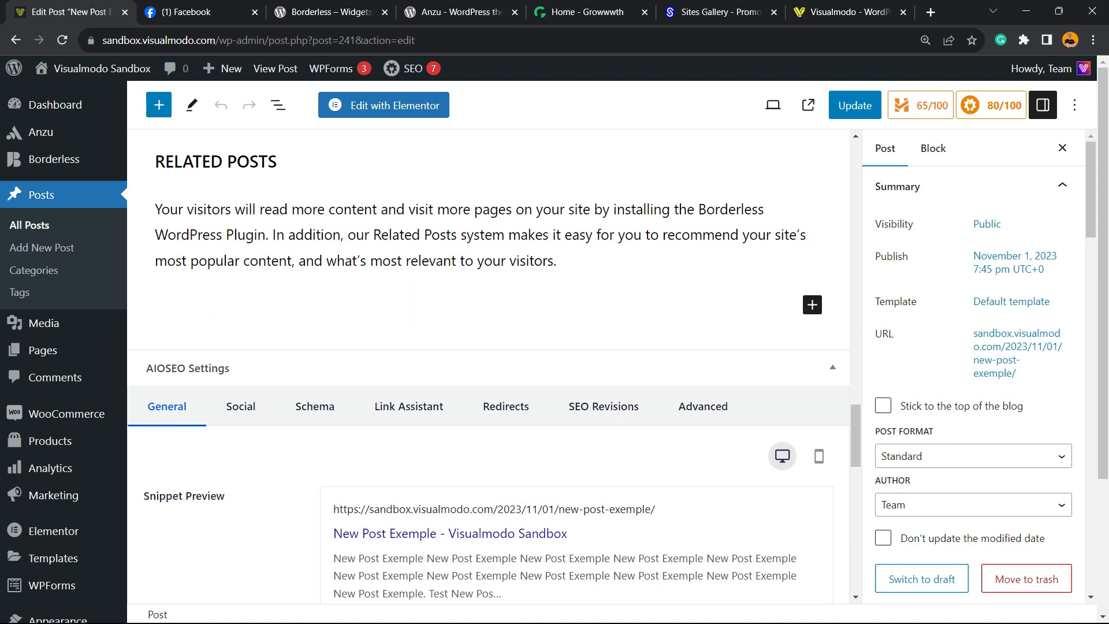
{"action": "scroll", "coordinate": [488, 370], "scroll_direction": "up", "scroll_amount": 10}
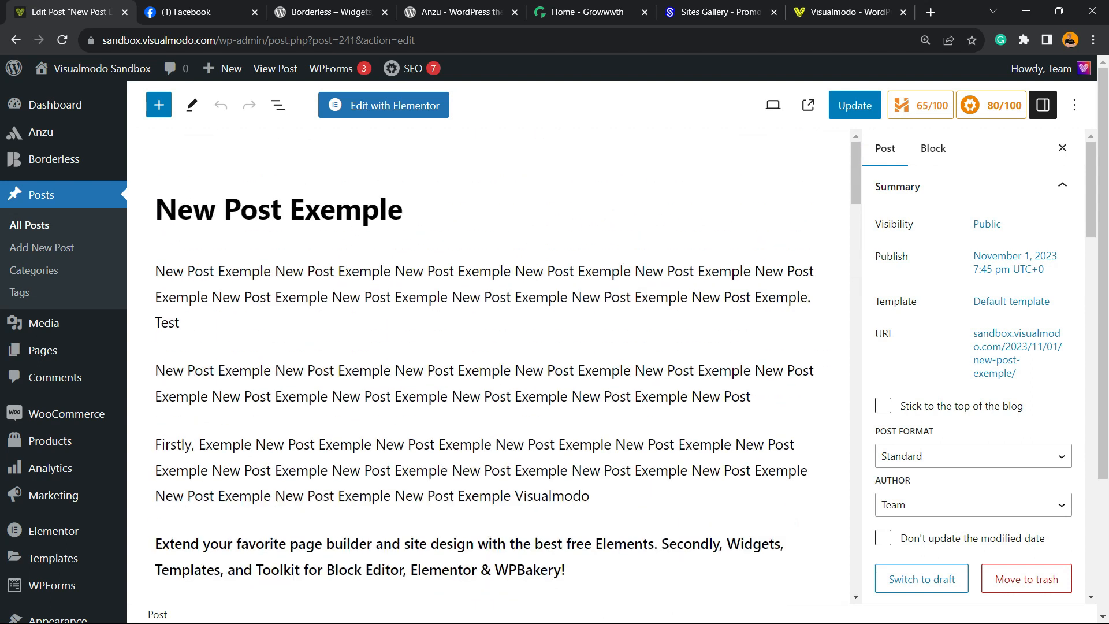
{"action": "scroll", "coordinate": [488, 369], "scroll_direction": "down", "scroll_amount": 20}
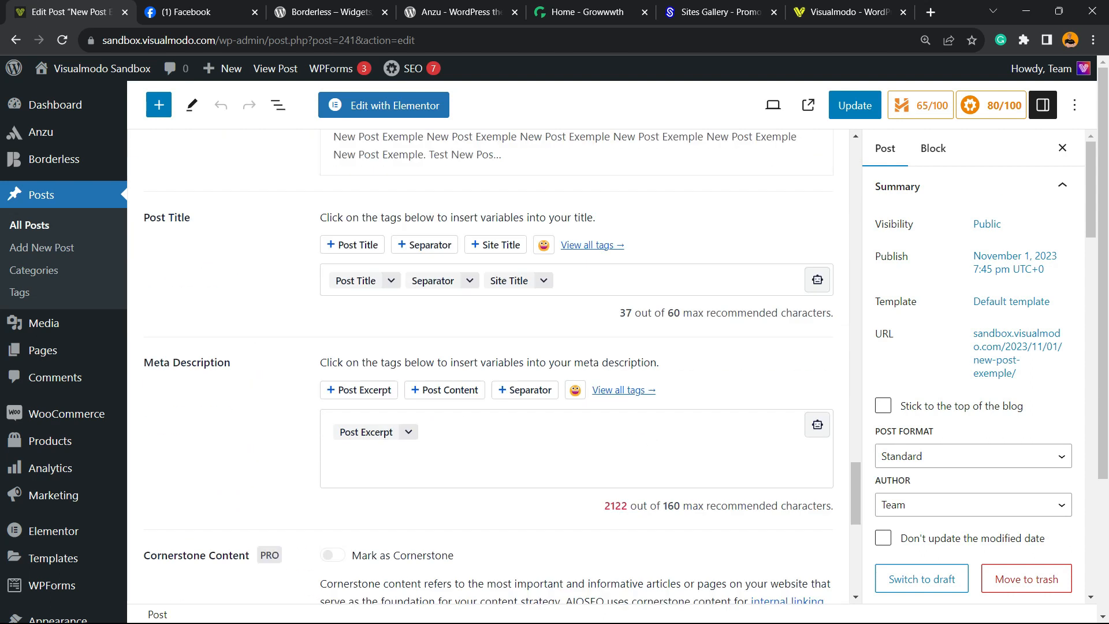
{"action": "scroll", "coordinate": [488, 370], "scroll_direction": "up", "scroll_amount": 2}
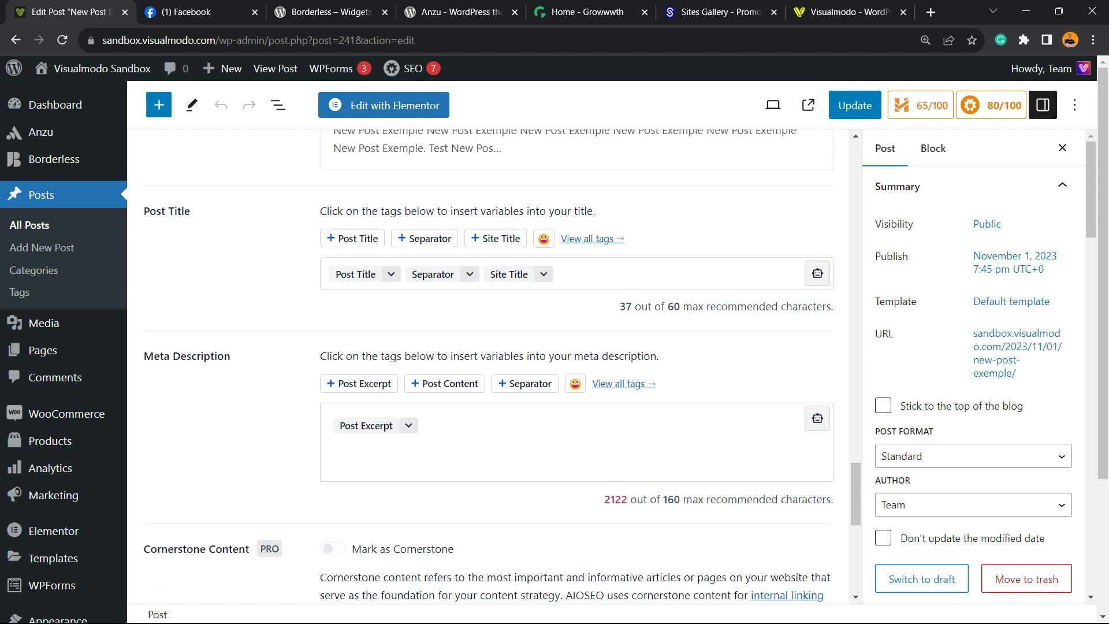
{"action": "scroll", "coordinate": [488, 370], "scroll_direction": "down", "scroll_amount": 7}
{"action": "scroll", "coordinate": [488, 370], "scroll_direction": "up", "scroll_amount": 6}
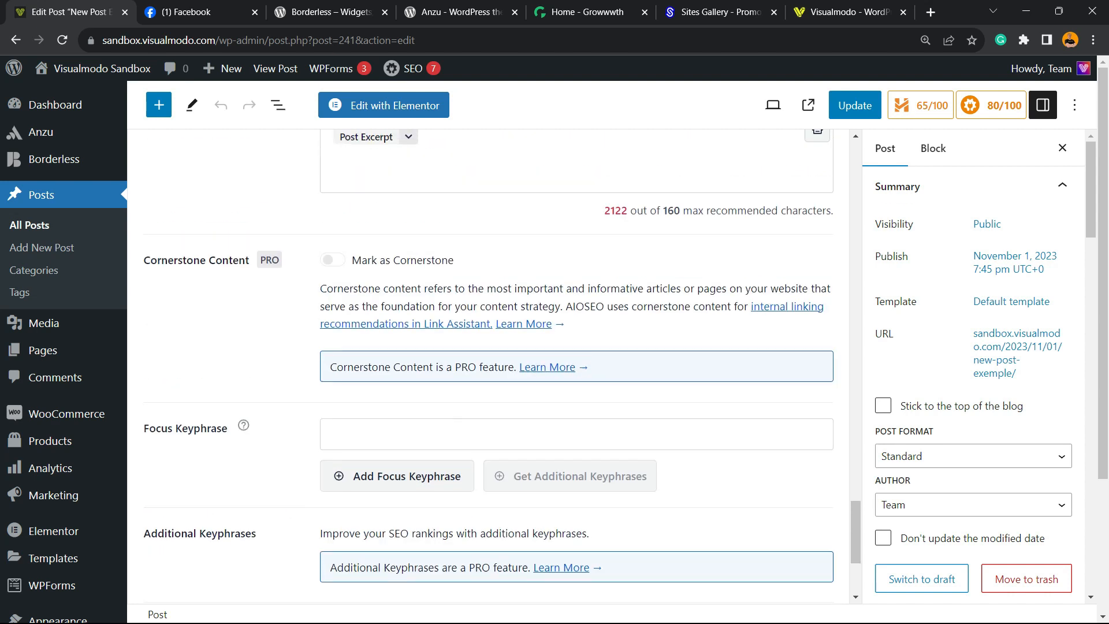
{"action": "scroll", "coordinate": [488, 369], "scroll_direction": "up", "scroll_amount": 5}
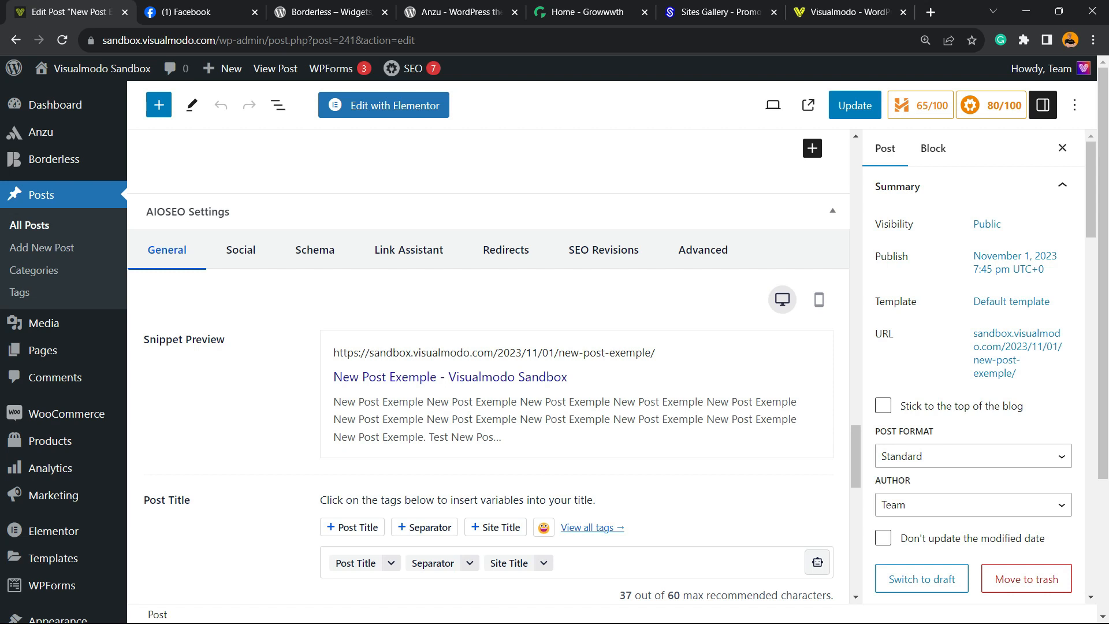
Open the post's social settings in AIOSEO and compare the Facebook and Twitter previews, ending on Facebook.
{"action": "left_click", "coordinate": [239, 254]}
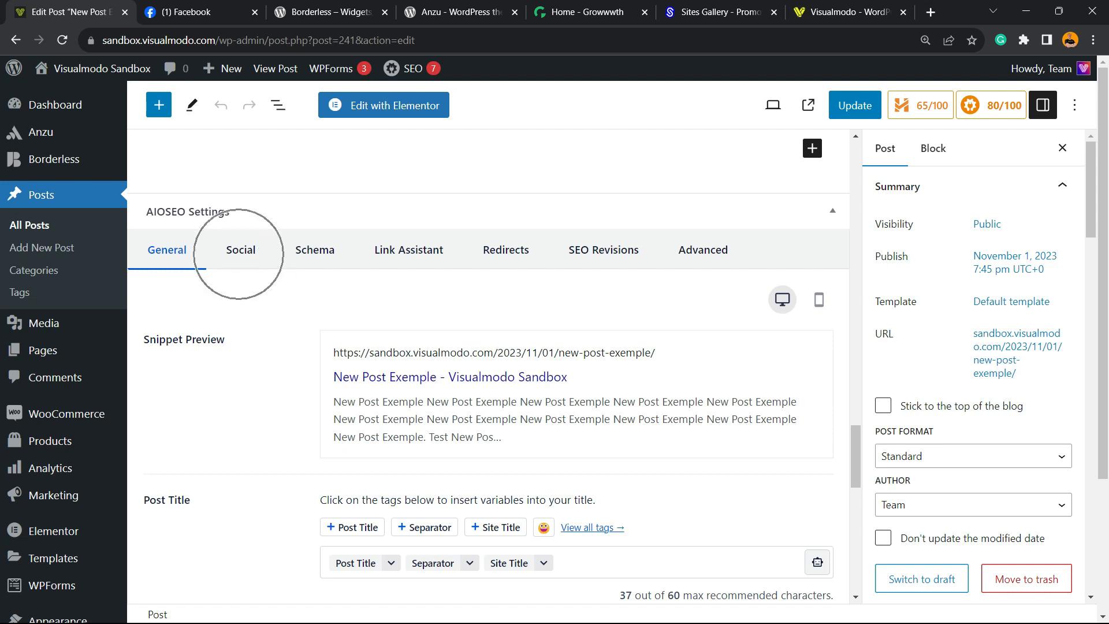
{"action": "left_click", "coordinate": [240, 249]}
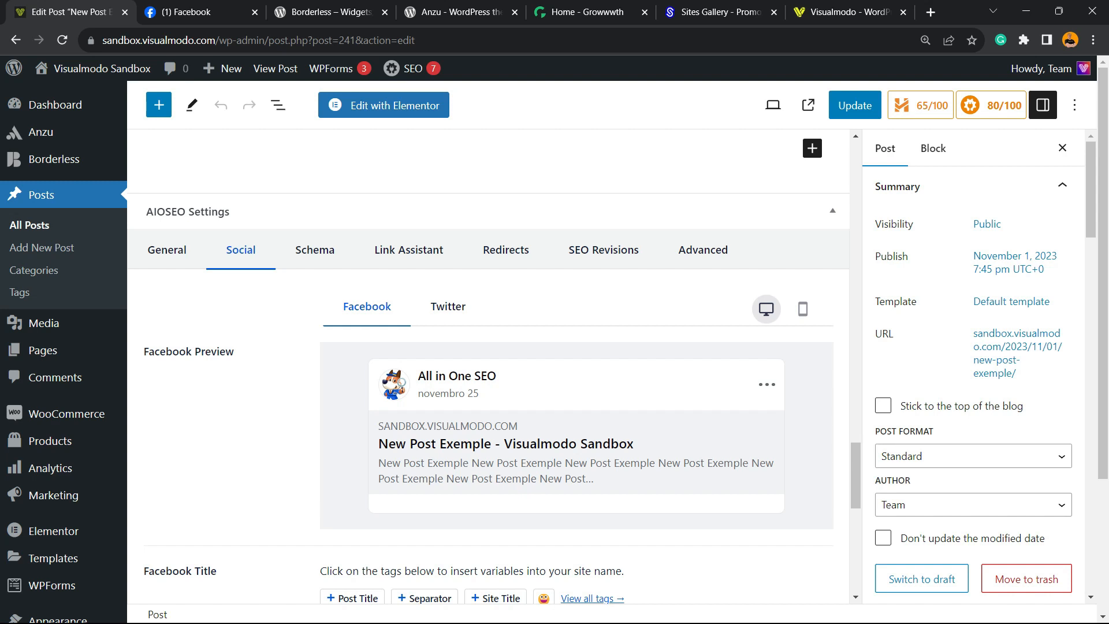
{"action": "left_click", "coordinate": [450, 306]}
{"action": "left_click", "coordinate": [366, 307]}
{"action": "left_click", "coordinate": [448, 306]}
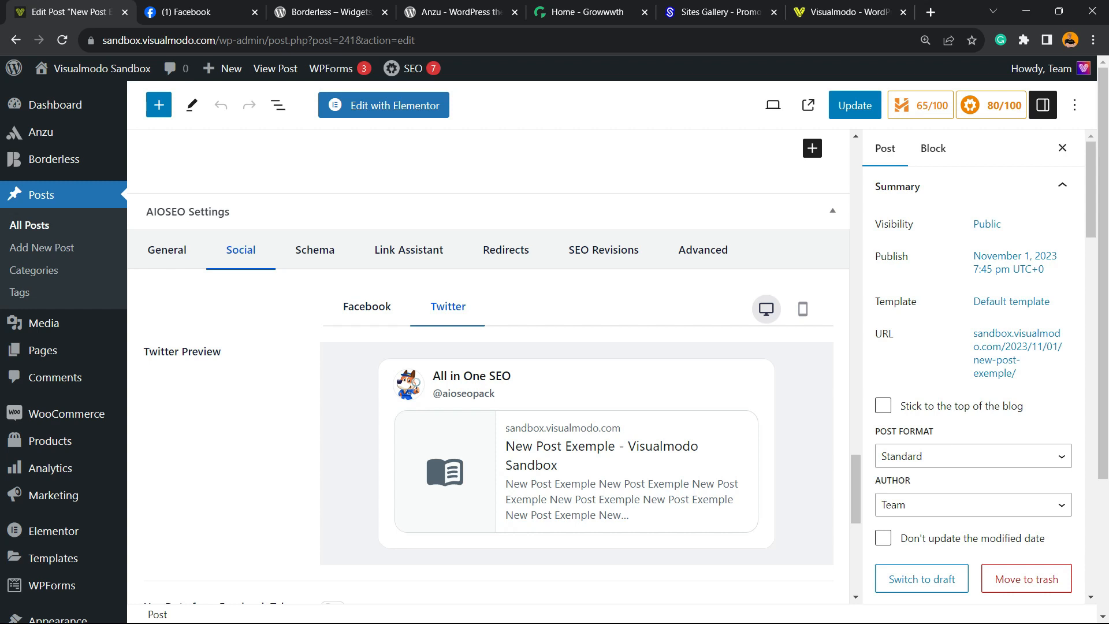
{"action": "left_click", "coordinate": [366, 306]}
{"action": "left_click", "coordinate": [448, 307]}
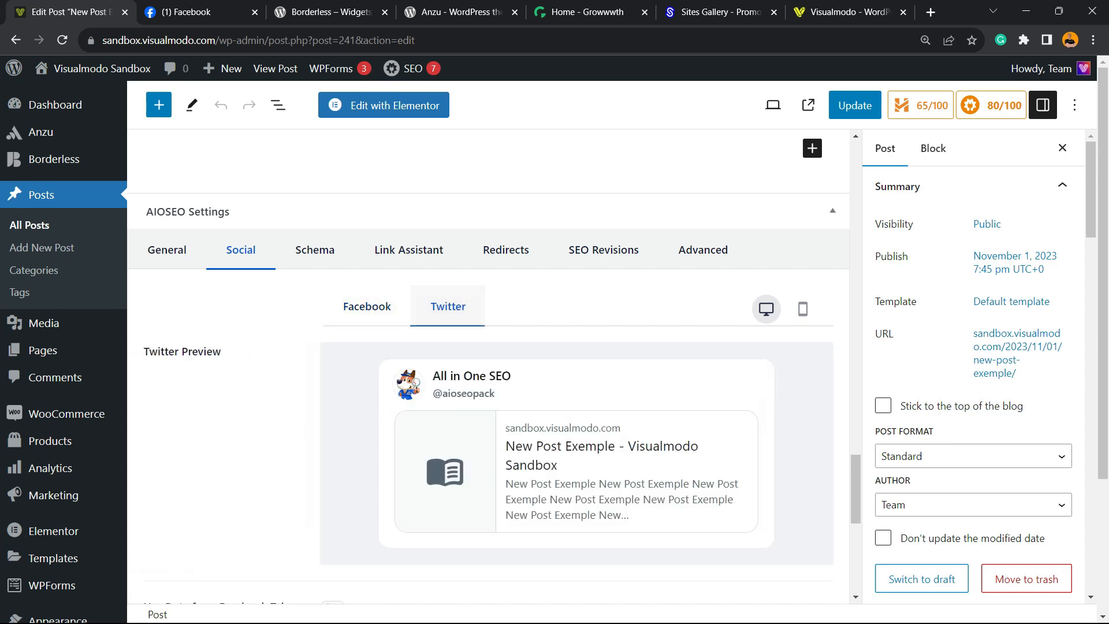
{"action": "left_click", "coordinate": [367, 307]}
{"action": "left_click", "coordinate": [449, 307]}
{"action": "left_click", "coordinate": [366, 306]}
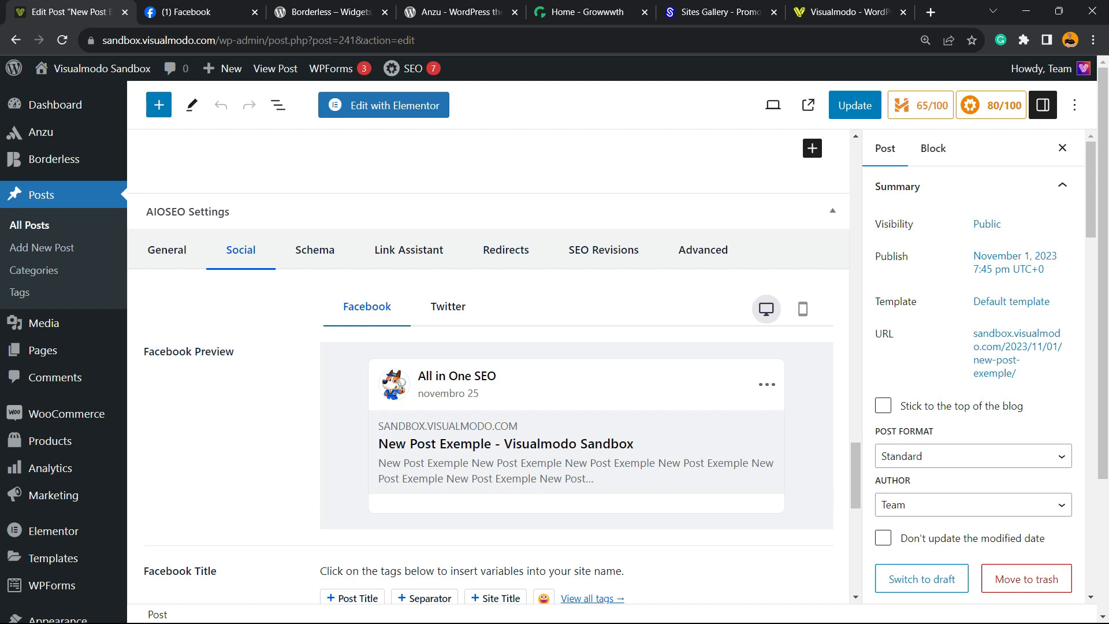
Fill the Facebook Title with the copied post title followed by "Join Now" and a grinning emoji.
{"action": "scroll", "coordinate": [488, 366], "scroll_direction": "down", "scroll_amount": 5}
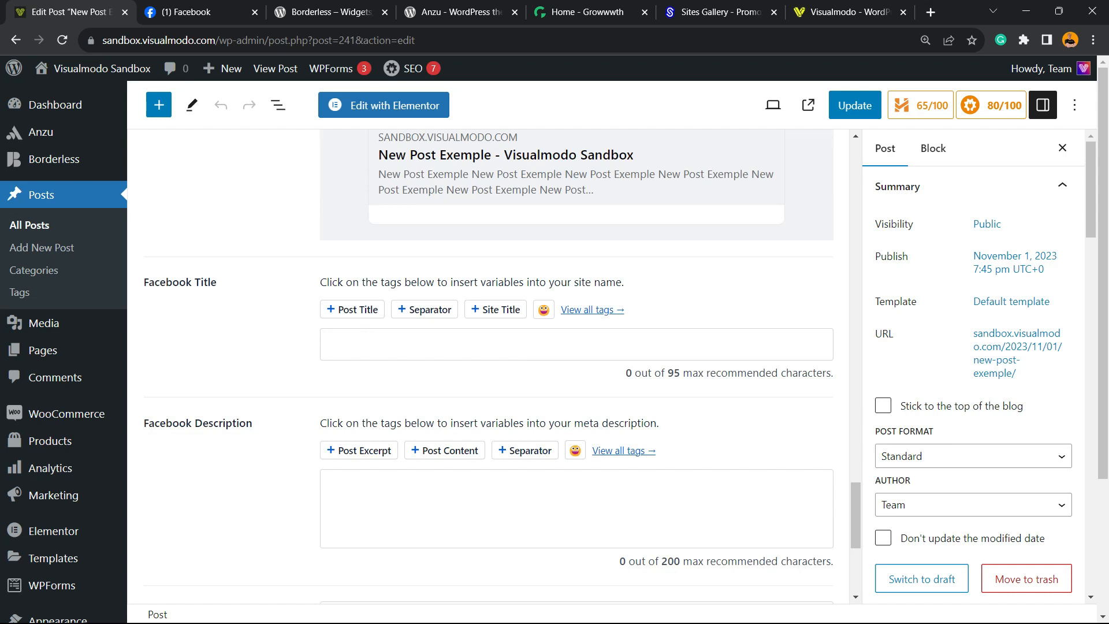
{"action": "scroll", "coordinate": [488, 366], "scroll_direction": "up", "scroll_amount": 20}
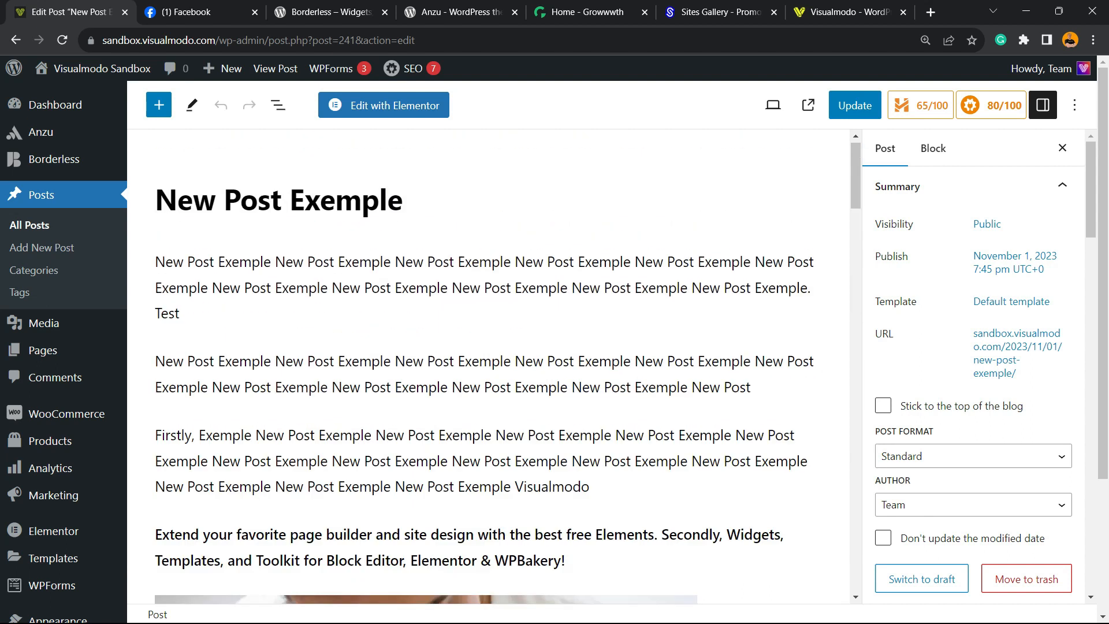
{"action": "triple_click", "coordinate": [335, 209]}
{"action": "key", "text": "ctrl+c"}
{"action": "scroll", "coordinate": [489, 366], "scroll_direction": "down", "scroll_amount": 20}
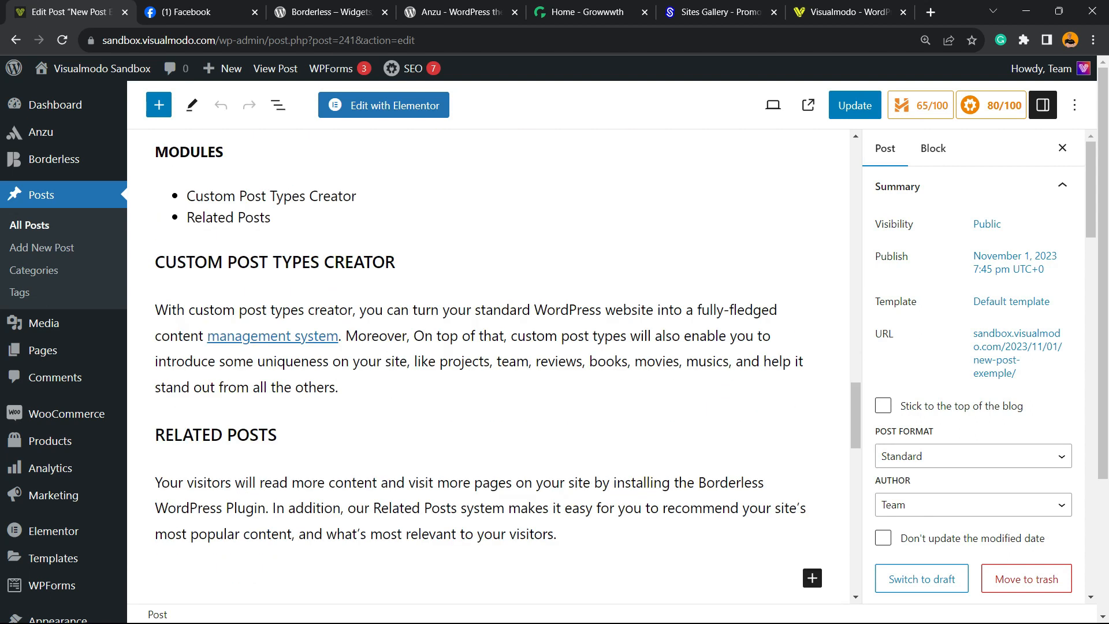
{"action": "left_click", "coordinate": [576, 345]}
{"action": "key", "text": "ctrl+v"}
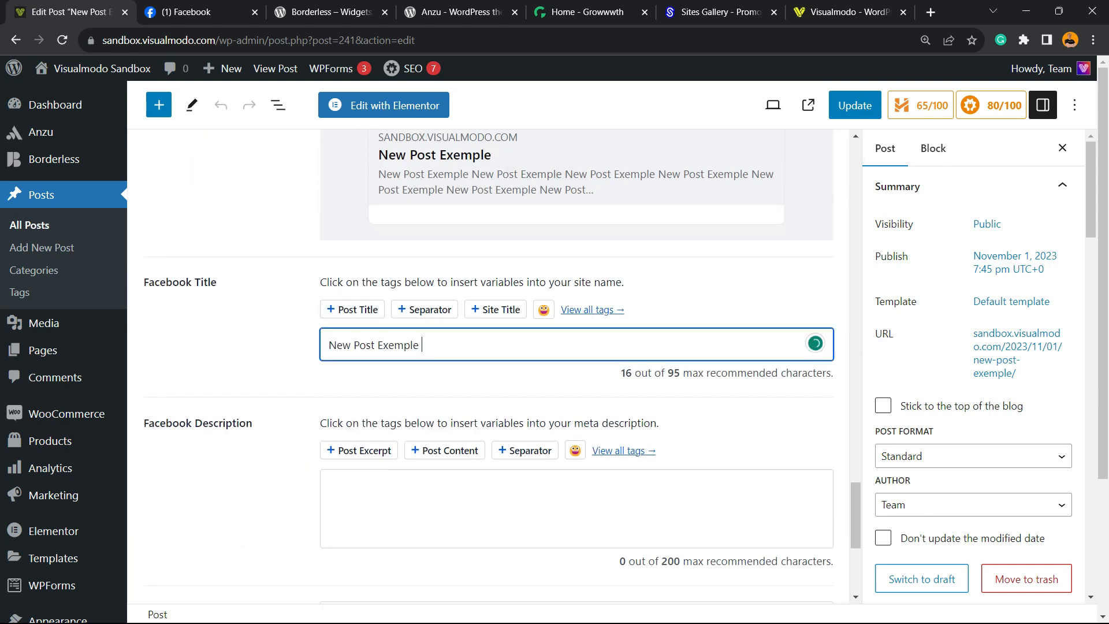
{"action": "type", "text": "Join Now"}
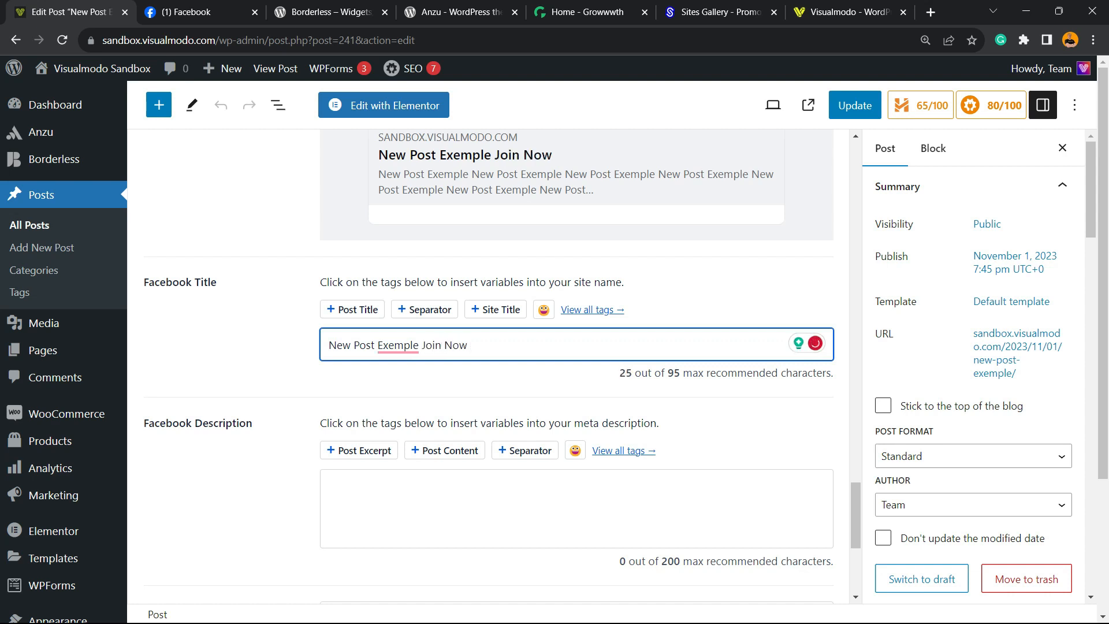
{"action": "left_click", "coordinate": [543, 309]}
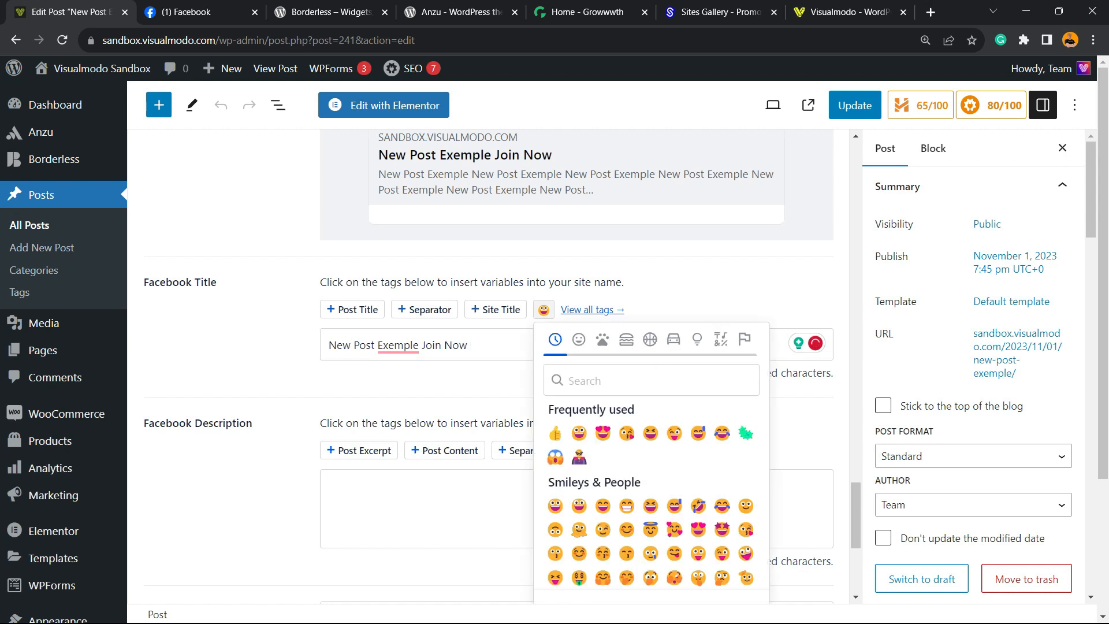
{"action": "left_click", "coordinate": [579, 433]}
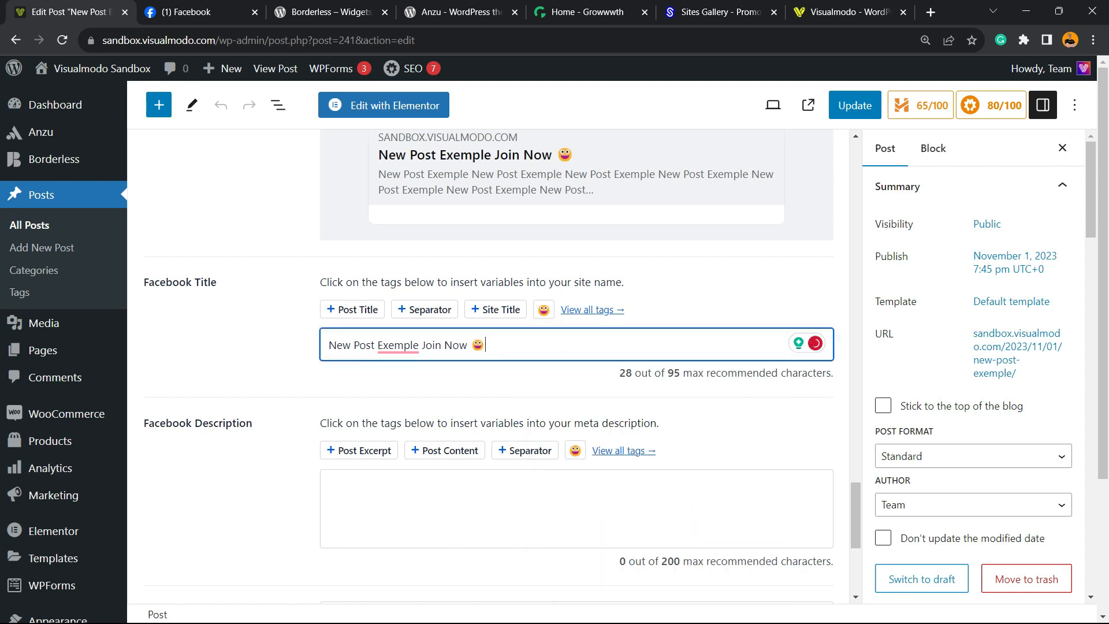
Correct "Exemple" to "Example" in the Facebook Title and check the title in the Facebook preview.
{"action": "left_click", "coordinate": [217, 283]}
{"action": "mouse_move", "coordinate": [399, 346]}
{"action": "left_click", "coordinate": [406, 373]}
{"action": "left_click", "coordinate": [216, 282]}
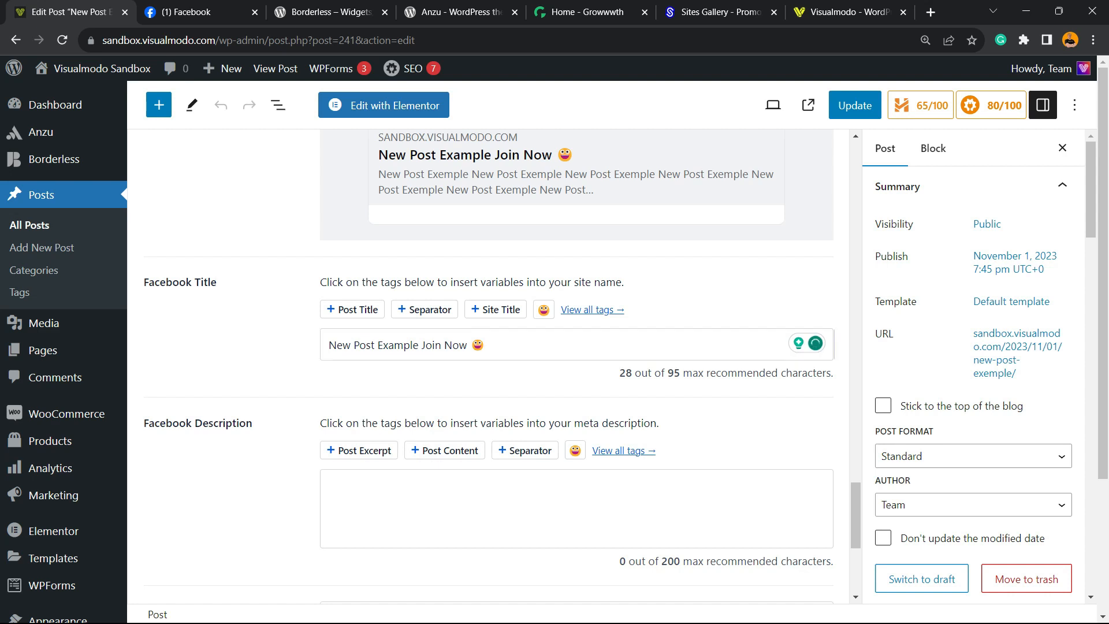
{"action": "left_click", "coordinate": [486, 345]}
{"action": "scroll", "coordinate": [486, 345], "scroll_direction": "up", "scroll_amount": 2}
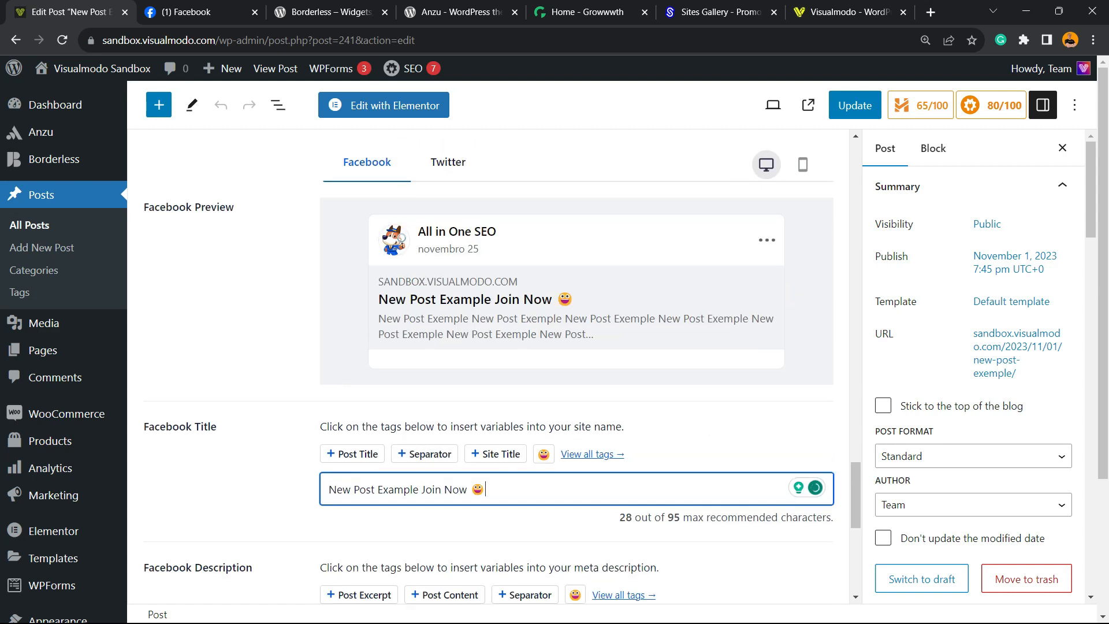
{"action": "left_click_drag", "start_coordinate": [574, 299], "coordinate": [378, 299]}
{"action": "left_click", "coordinate": [574, 299]}
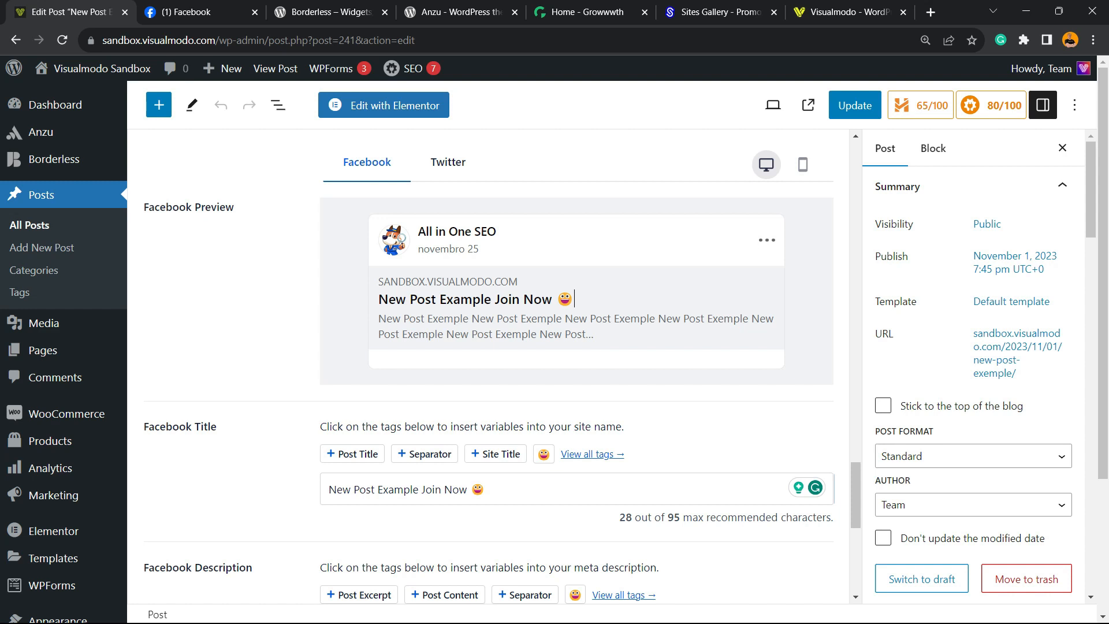
Examine the empty Facebook Description setting and compare it with how a shared article's description appears on the Visualmodo Facebook page.
{"action": "scroll", "coordinate": [574, 299], "scroll_direction": "down", "scroll_amount": 5}
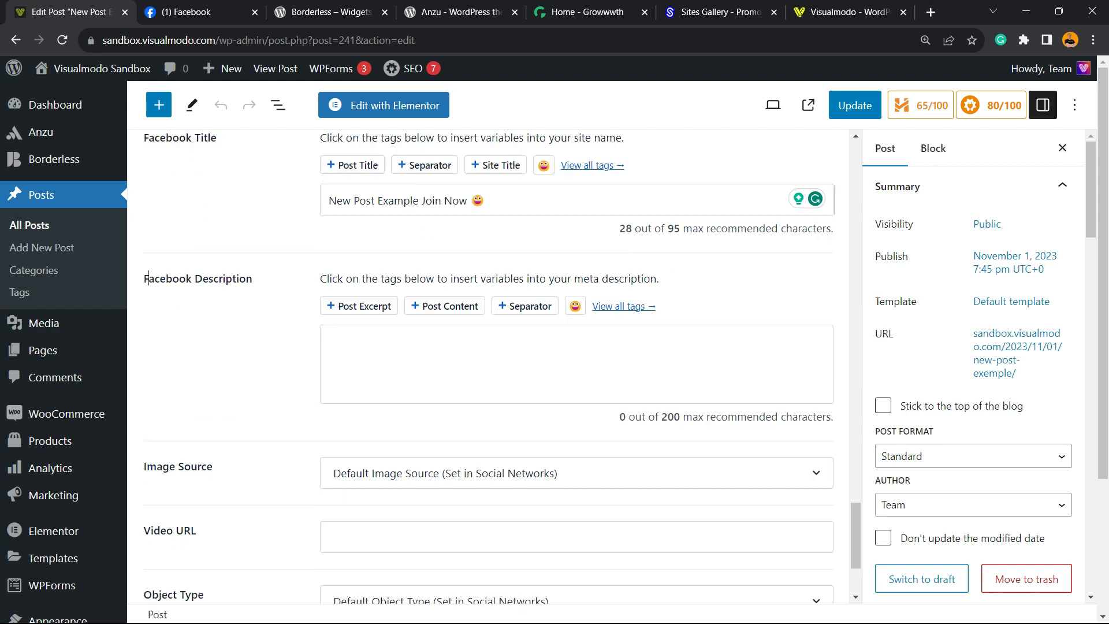
{"action": "left_click_drag", "start_coordinate": [146, 278], "coordinate": [252, 278]}
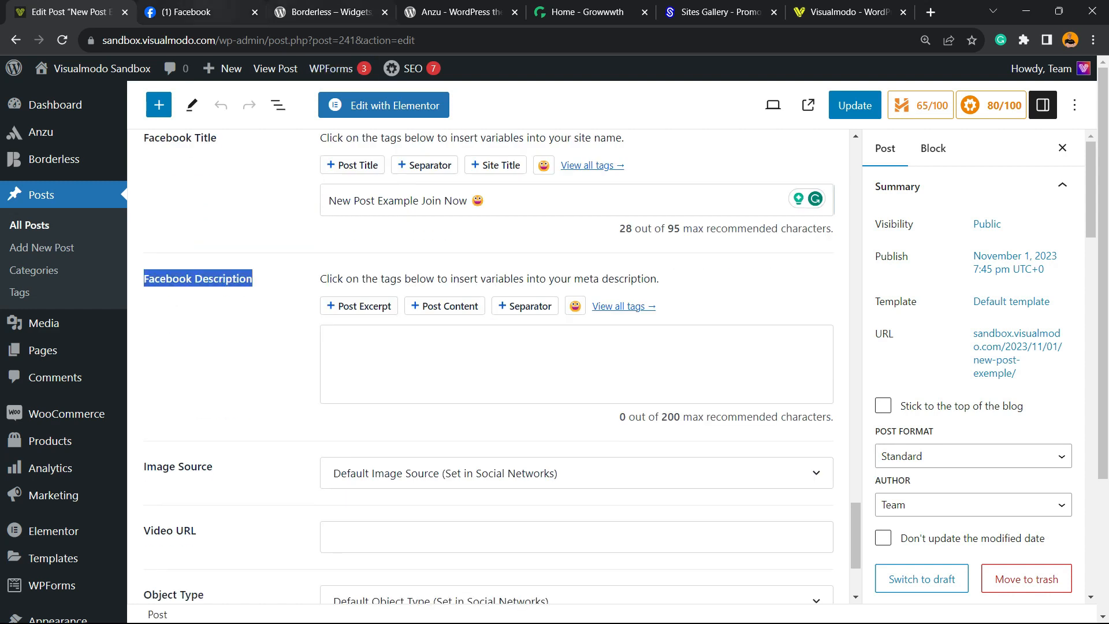
{"action": "left_click", "coordinate": [203, 11]}
{"action": "scroll", "coordinate": [710, 430], "scroll_direction": "down", "scroll_amount": 3}
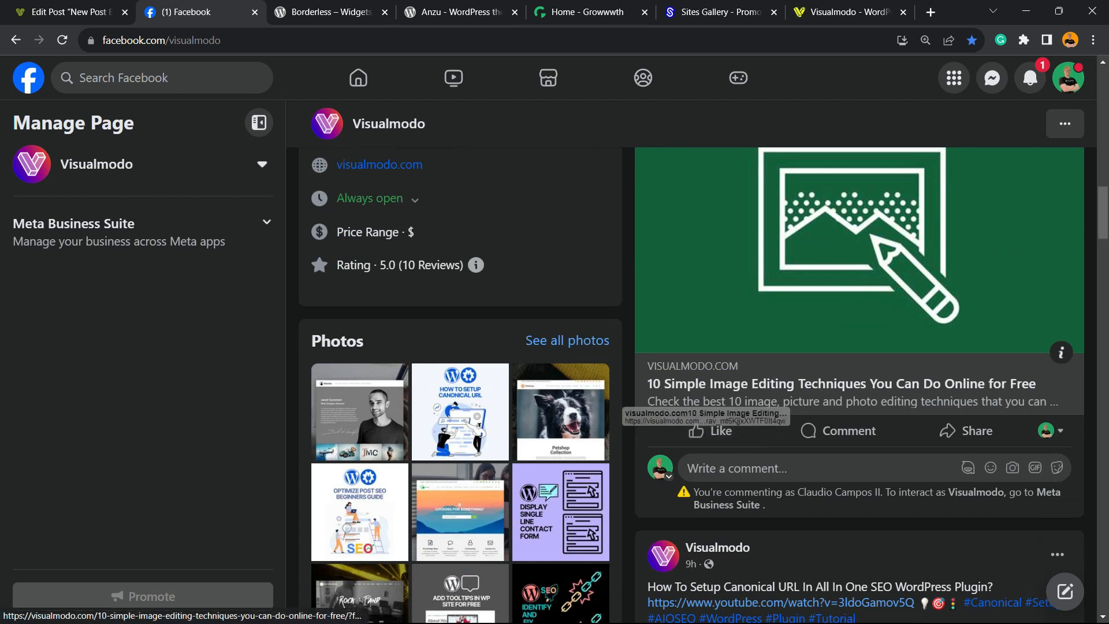
{"action": "left_click", "coordinate": [670, 398]}
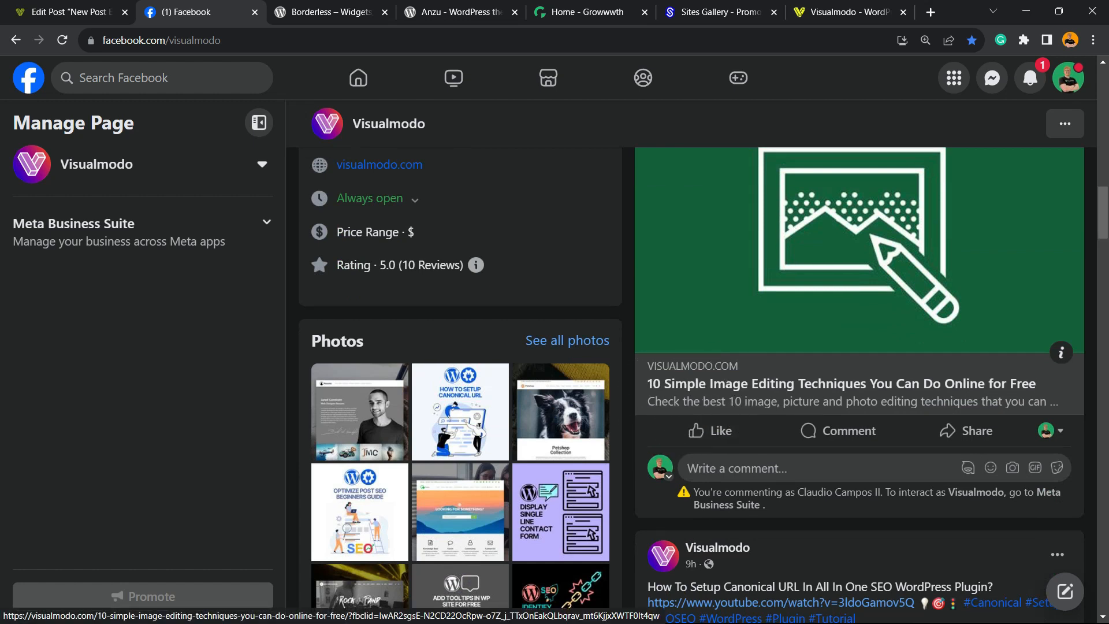
{"action": "left_click", "coordinate": [323, 12]}
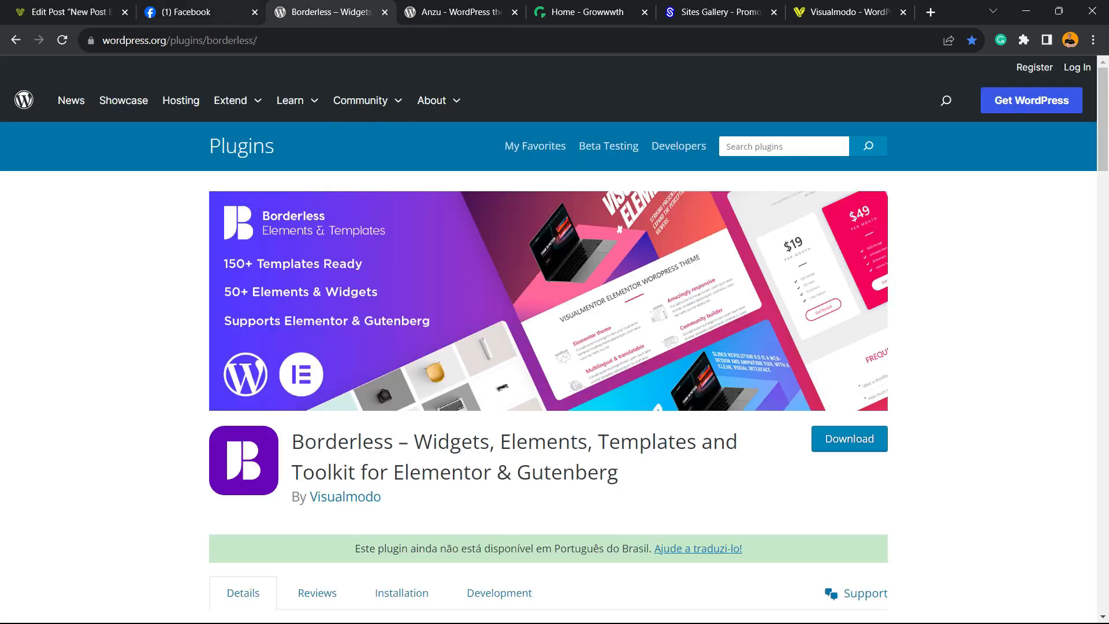
{"action": "left_click", "coordinate": [201, 11]}
{"action": "left_click", "coordinate": [73, 11]}
Copy the post paragraph starting "You can build amazing professional layouts for your site" into the Facebook Description.
{"action": "scroll", "coordinate": [491, 358], "scroll_direction": "up", "scroll_amount": 20}
{"action": "scroll", "coordinate": [491, 358], "scroll_direction": "down", "scroll_amount": 3}
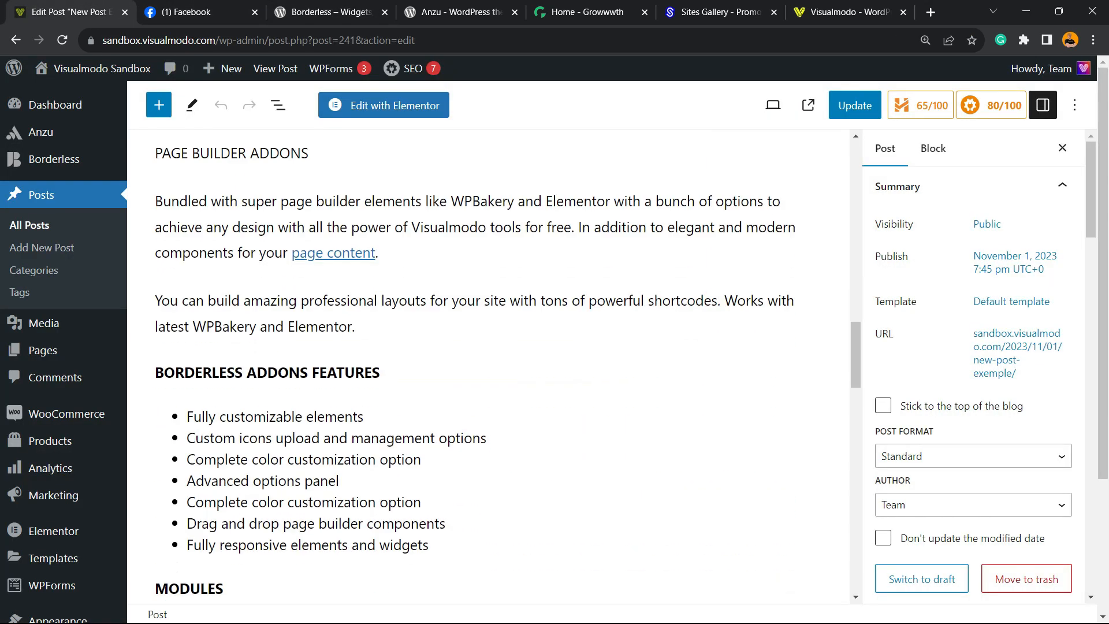
{"action": "double_click", "coordinate": [439, 300]}
{"action": "scroll", "coordinate": [488, 364], "scroll_direction": "down", "scroll_amount": 15}
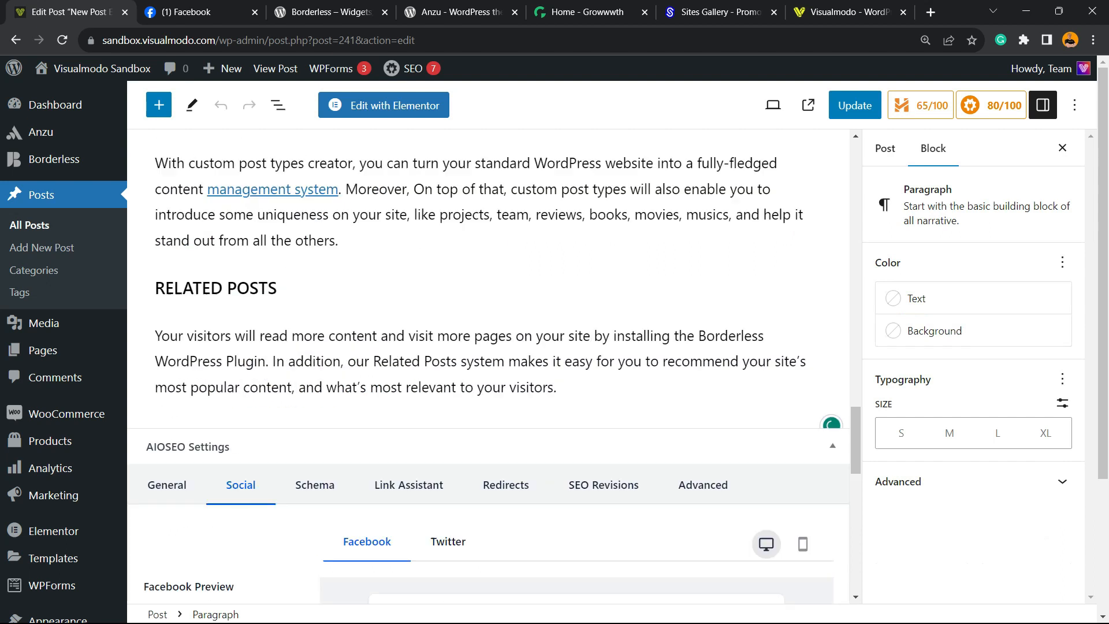
{"action": "left_click", "coordinate": [450, 456]}
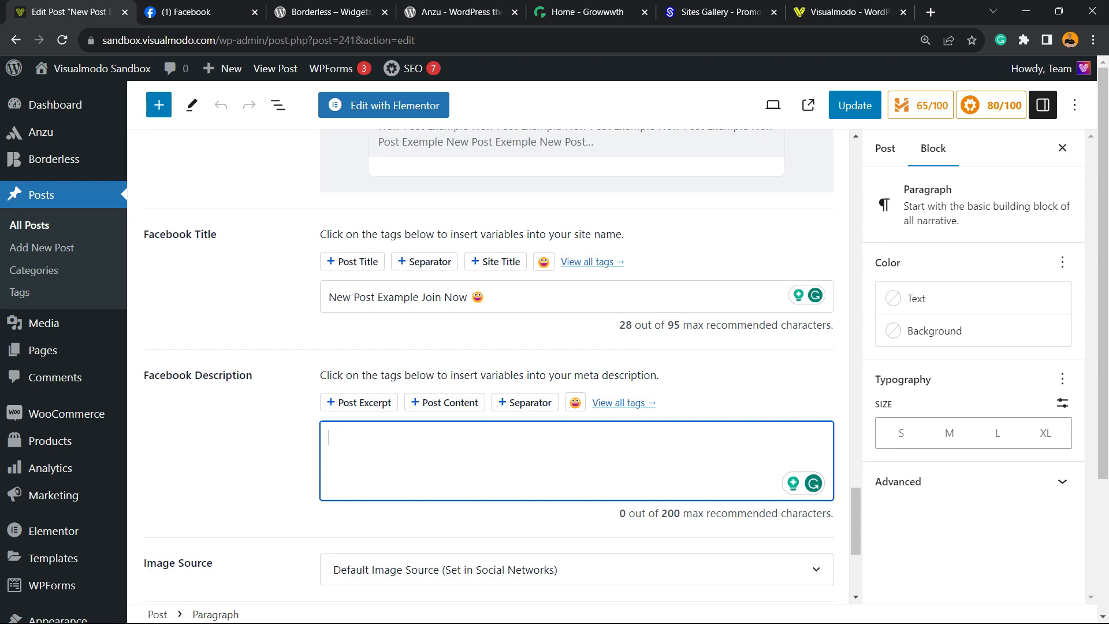
{"action": "type", "text": "You can build amazing professional layouts for your site with tons of powerful shortcodes. Works with latest WPBakery and Elementor."}
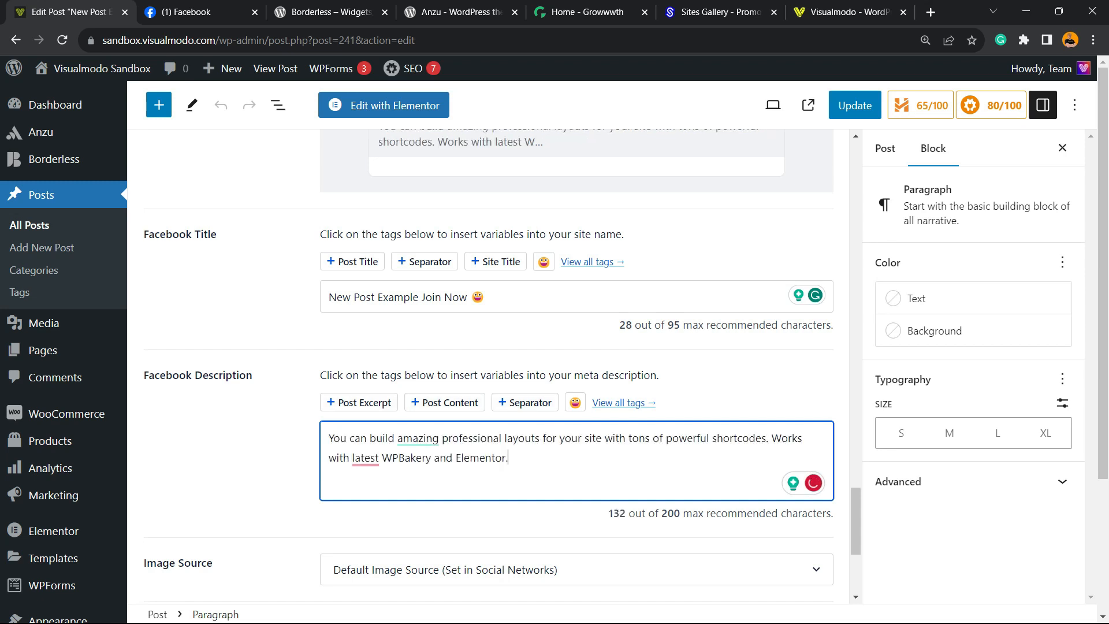
Replace the final period of the Facebook Description with a grinning emoji.
{"action": "key", "text": "BackSpace"}
{"action": "left_click", "coordinate": [575, 403]}
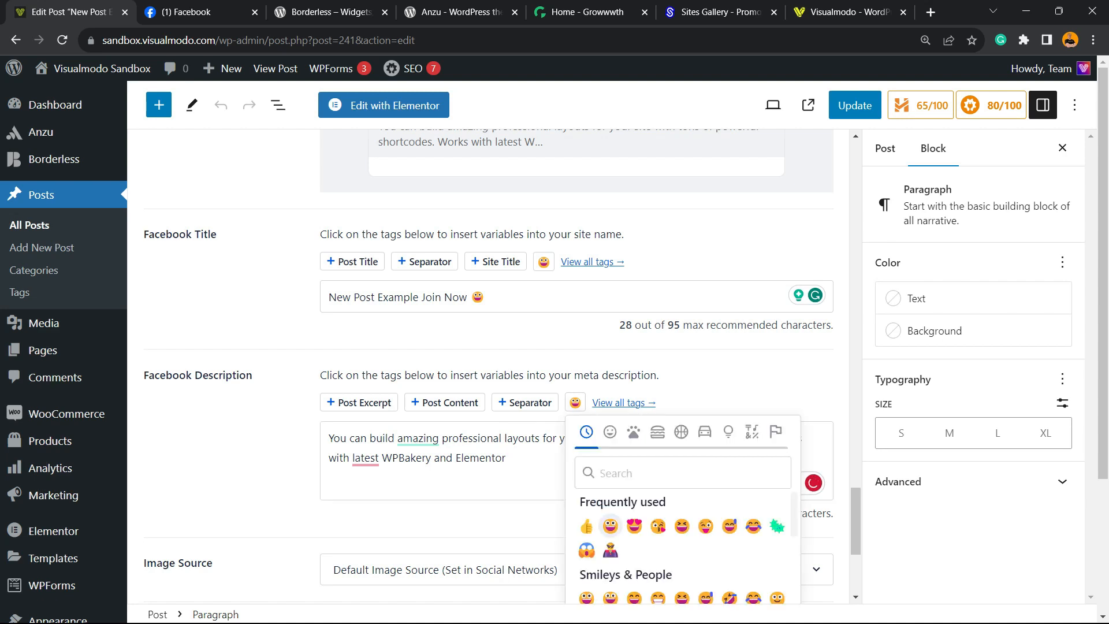
{"action": "left_click", "coordinate": [610, 526]}
Review the remaining Facebook settings below the description, the Facebook page, and the image inside the post content.
{"action": "scroll", "coordinate": [610, 525], "scroll_direction": "down", "scroll_amount": 3}
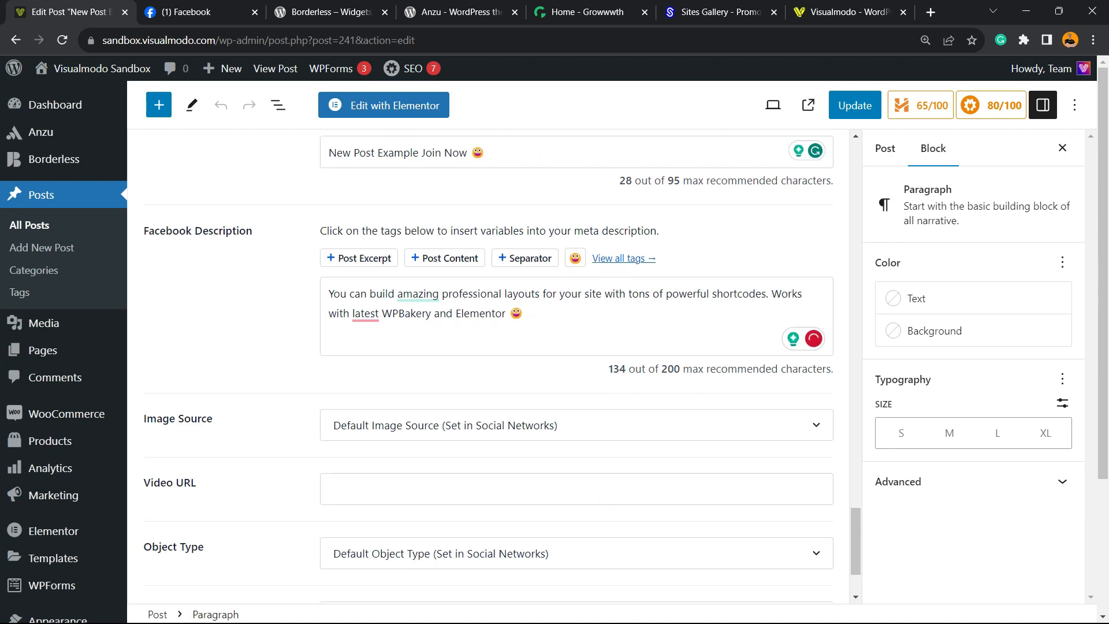
{"action": "scroll", "coordinate": [576, 370], "scroll_direction": "down", "scroll_amount": 2}
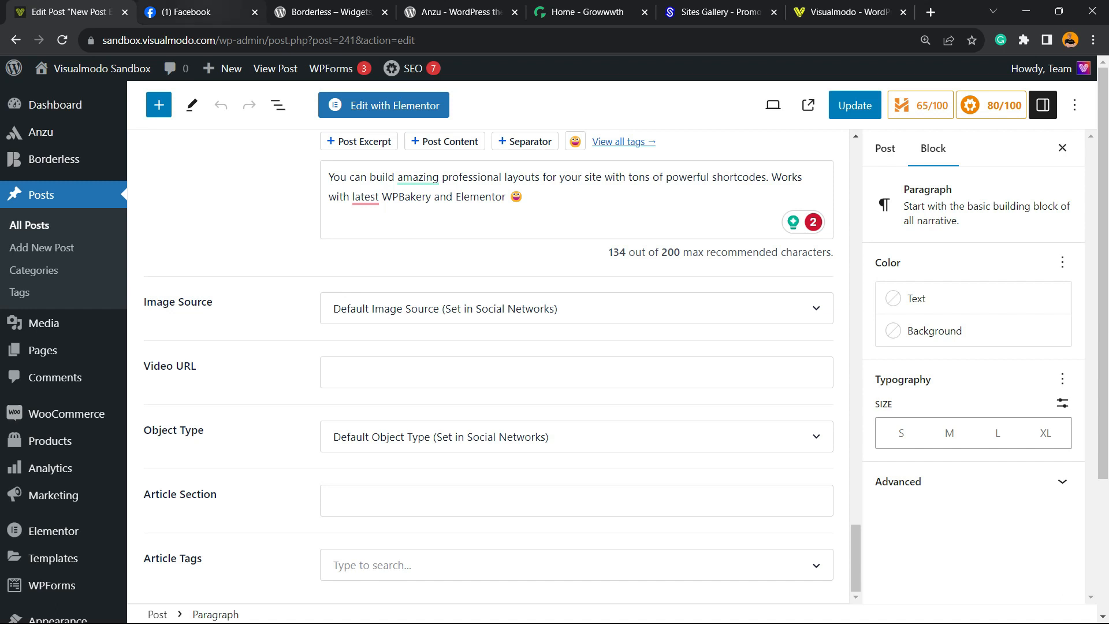
{"action": "left_click", "coordinate": [223, 11]}
{"action": "left_click", "coordinate": [69, 11]}
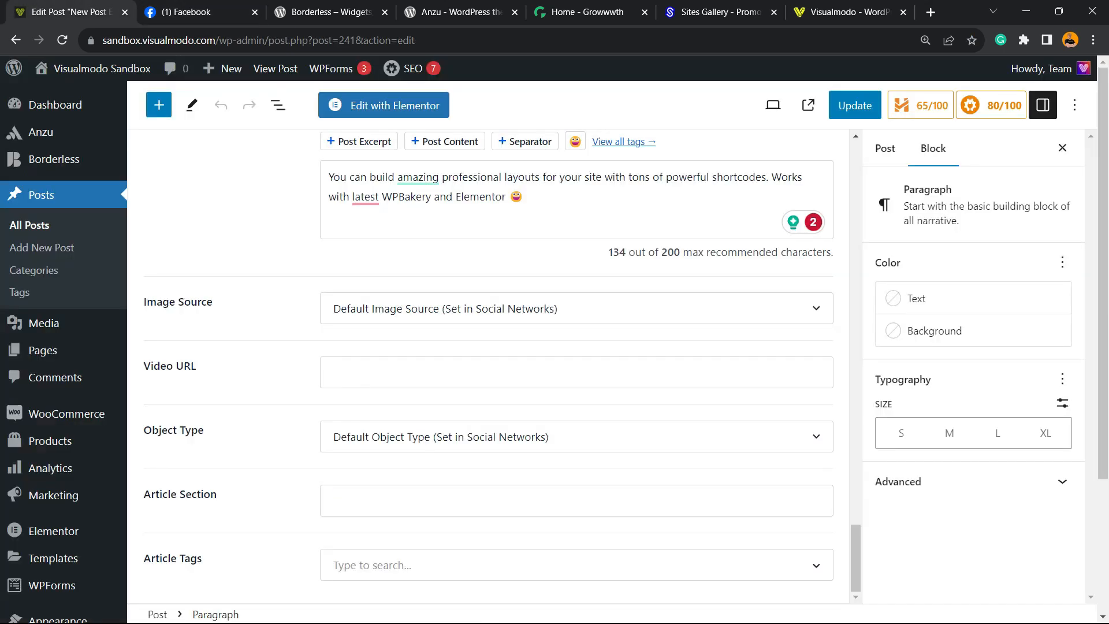
{"action": "scroll", "coordinate": [239, 424], "scroll_direction": "up", "scroll_amount": 3}
{"action": "scroll", "coordinate": [240, 424], "scroll_direction": "up", "scroll_amount": 15}
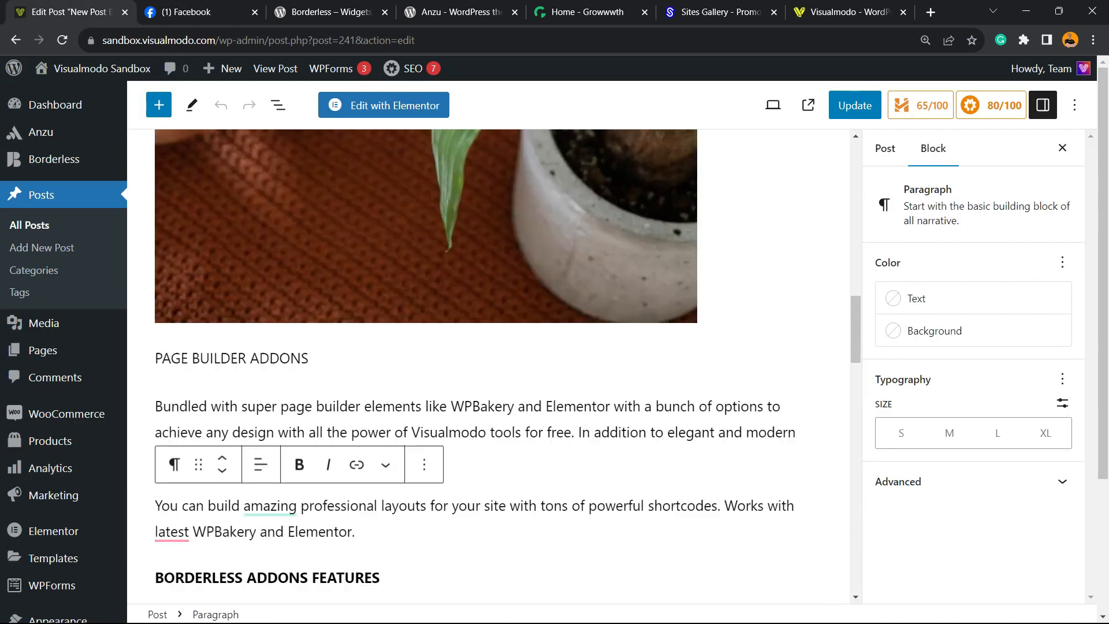
{"action": "scroll", "coordinate": [488, 367], "scroll_direction": "down", "scroll_amount": 15}
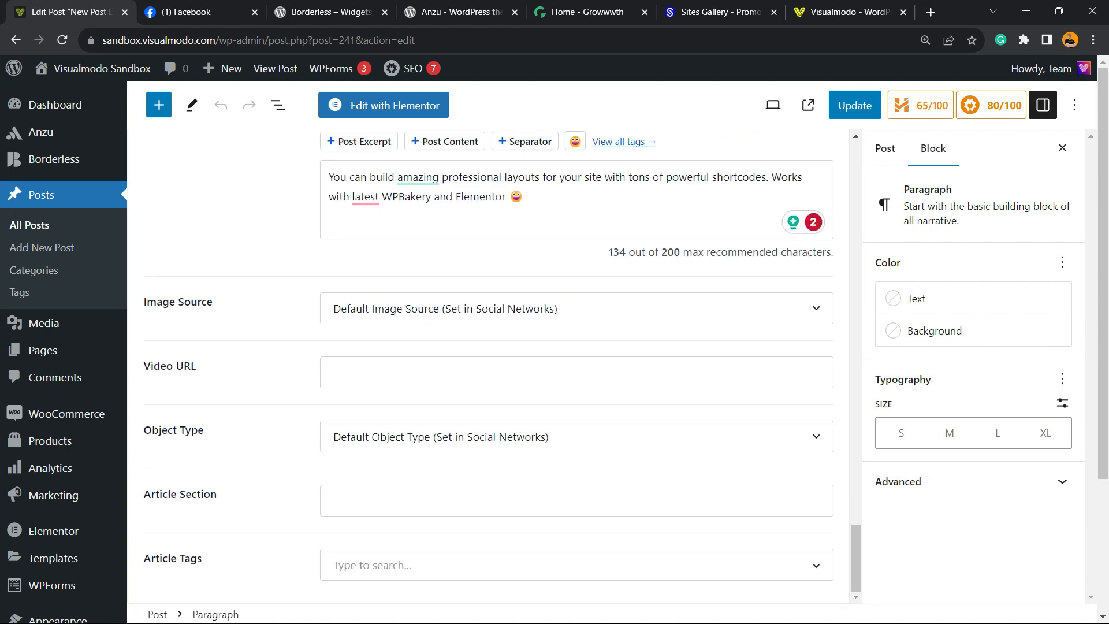
Set the Facebook Image Source to Custom Image.
{"action": "left_click", "coordinate": [577, 308]}
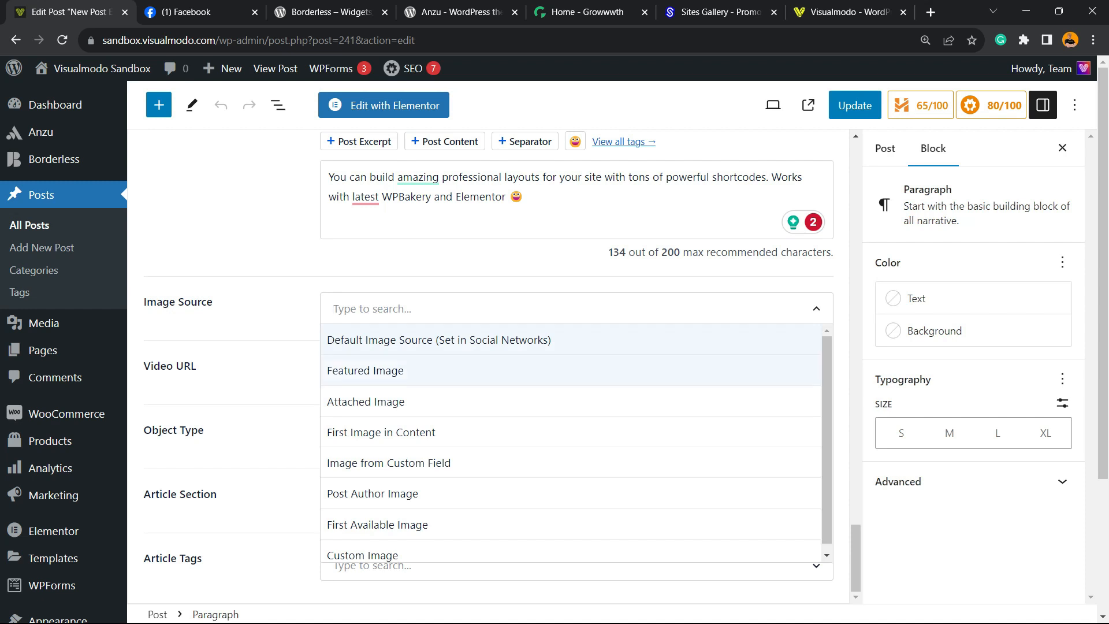
{"action": "scroll", "coordinate": [571, 399], "scroll_direction": "down", "scroll_amount": 1}
{"action": "key", "text": "Down"}
{"action": "key", "text": "Down"}
{"action": "key", "text": "Down"}
{"action": "key", "text": "Down"}
{"action": "key", "text": "Down"}
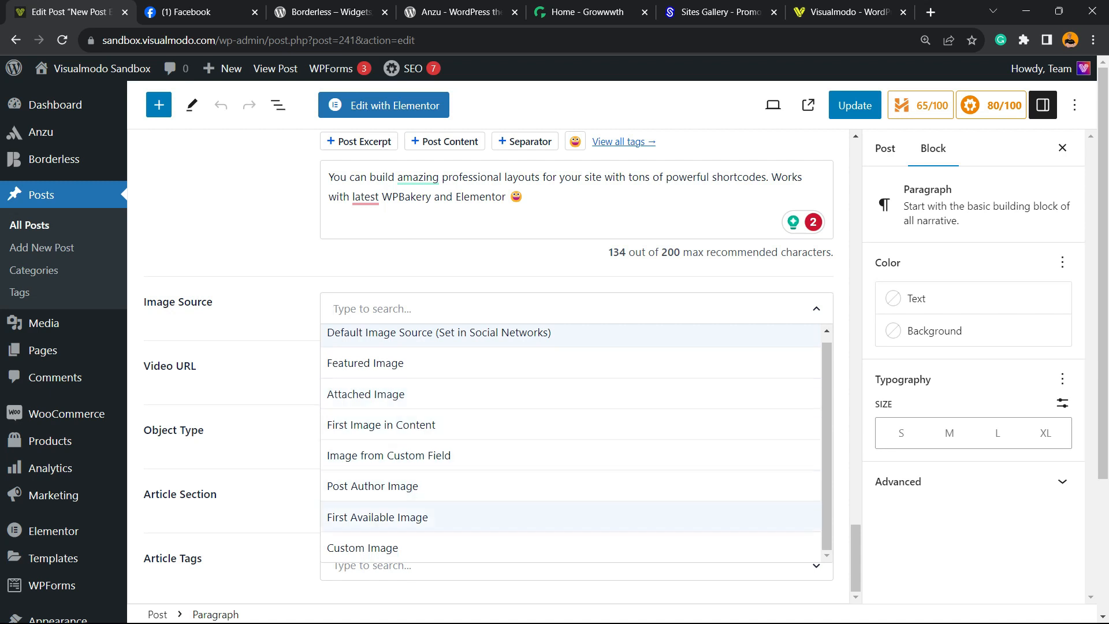
{"action": "key", "text": "Return"}
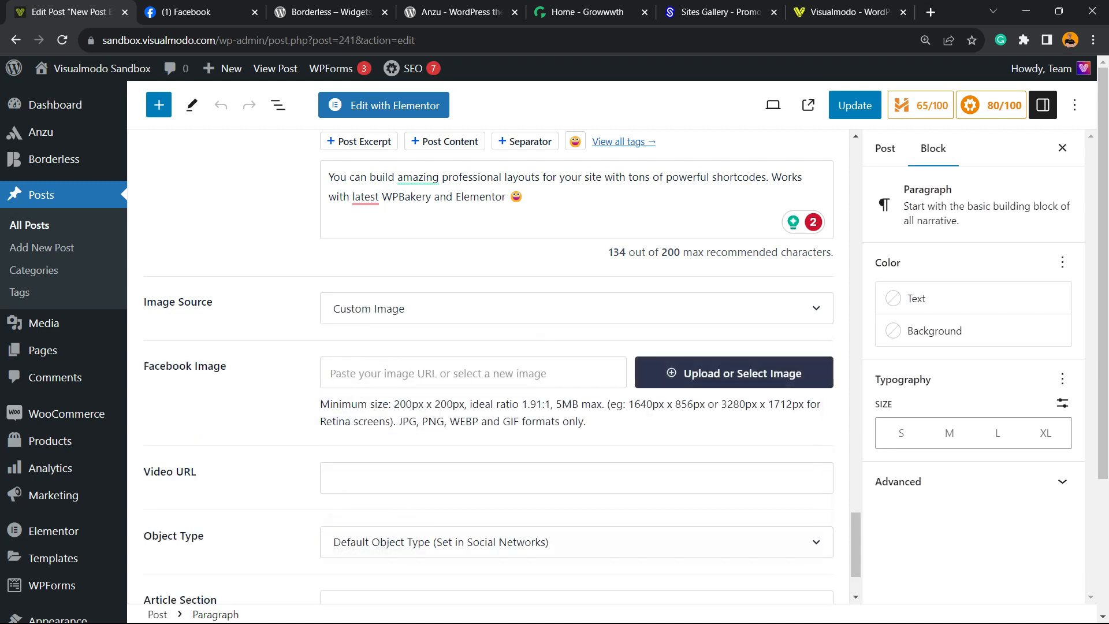
Use beyond-image-07-3.jpg from the media library as the Facebook Image and check it in the Facebook preview.
{"action": "left_click", "coordinate": [734, 373]}
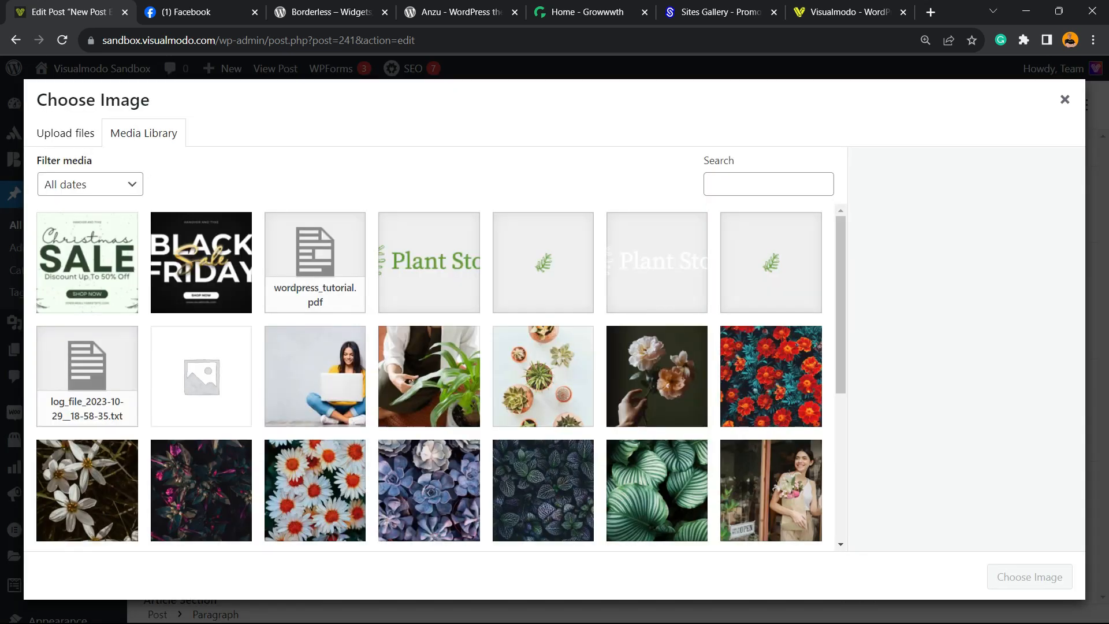
{"action": "left_click", "coordinate": [314, 376]}
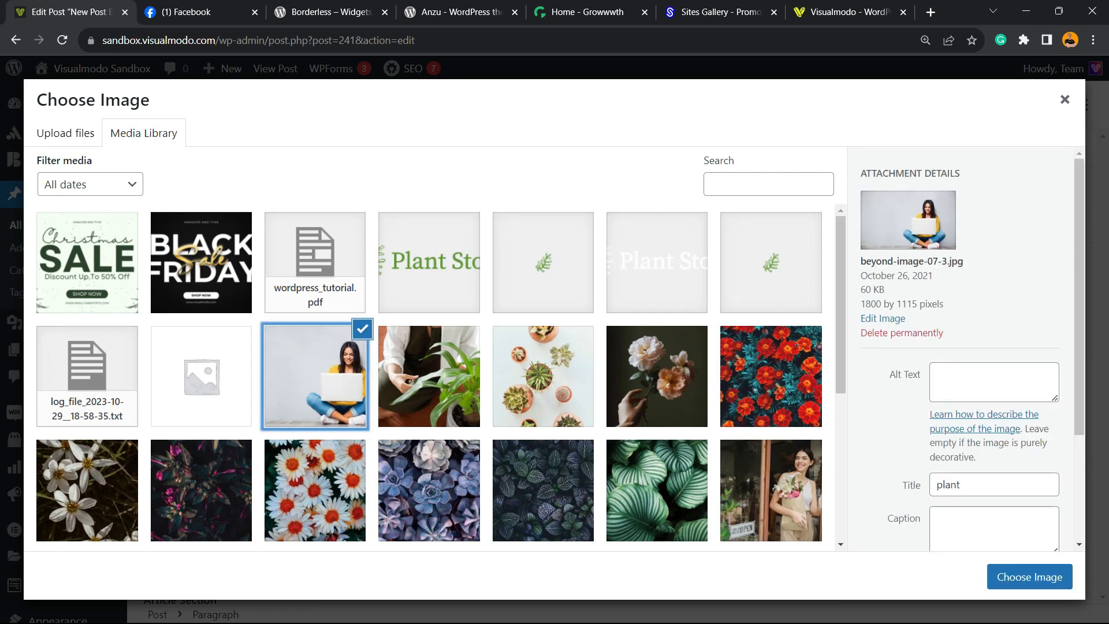
{"action": "left_click", "coordinate": [1030, 576]}
{"action": "scroll", "coordinate": [491, 369], "scroll_direction": "down", "scroll_amount": 3}
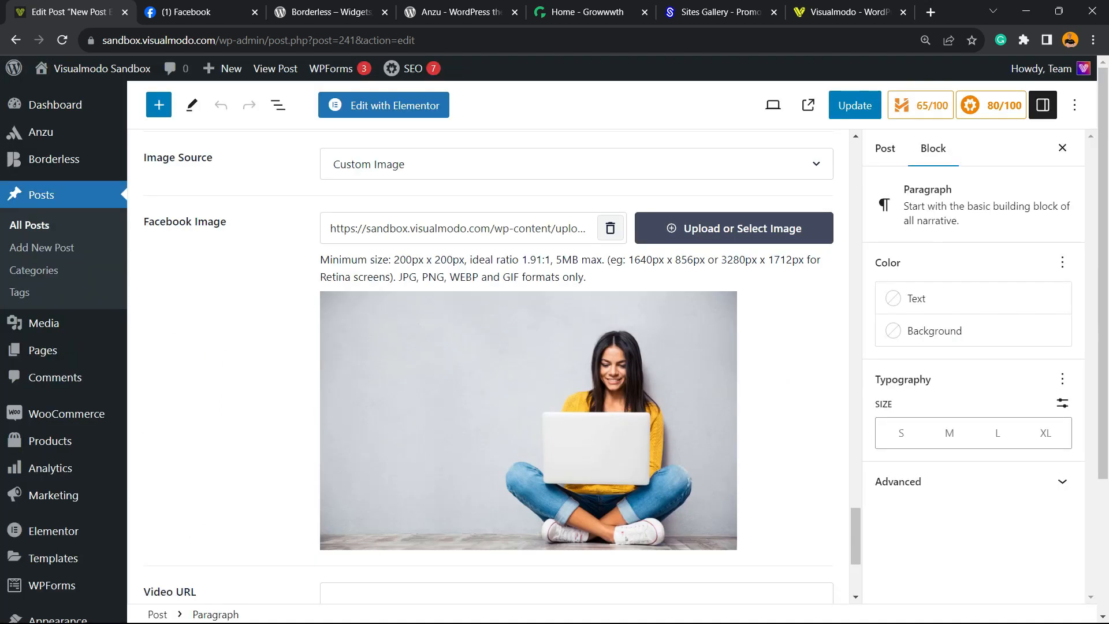
{"action": "scroll", "coordinate": [576, 370], "scroll_direction": "up", "scroll_amount": 10}
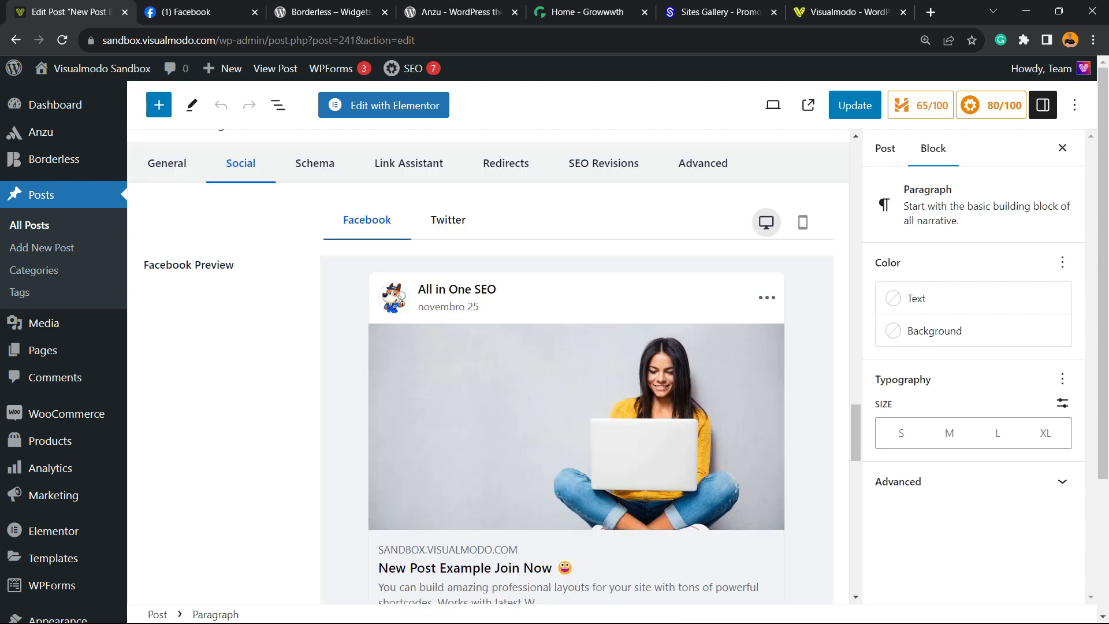
{"action": "scroll", "coordinate": [576, 370], "scroll_direction": "down", "scroll_amount": 3}
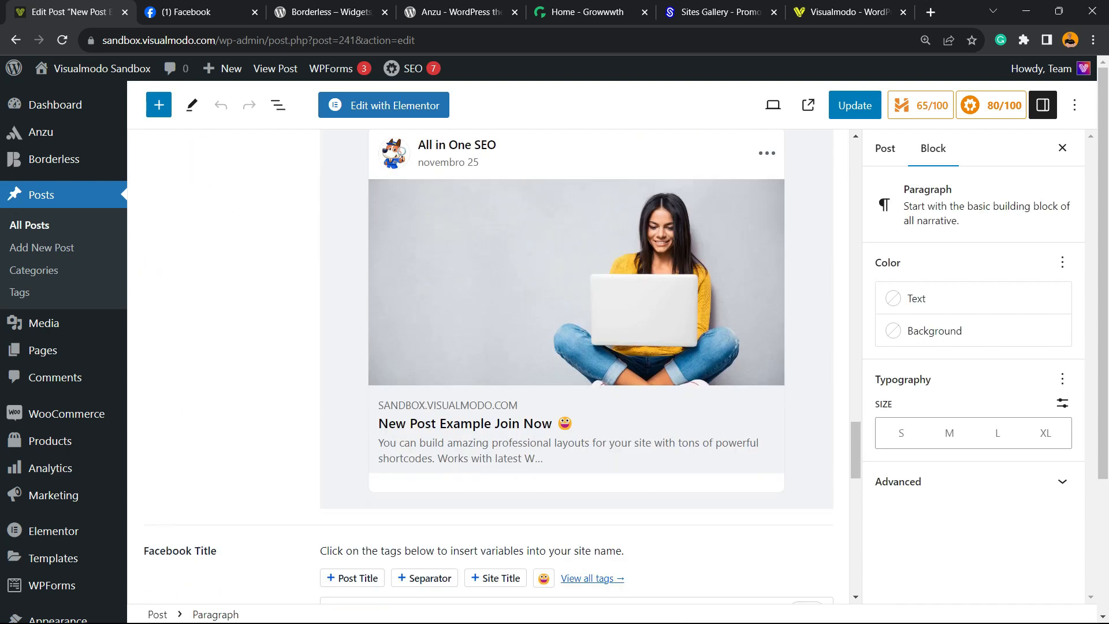
{"action": "scroll", "coordinate": [576, 370], "scroll_direction": "down", "scroll_amount": 10}
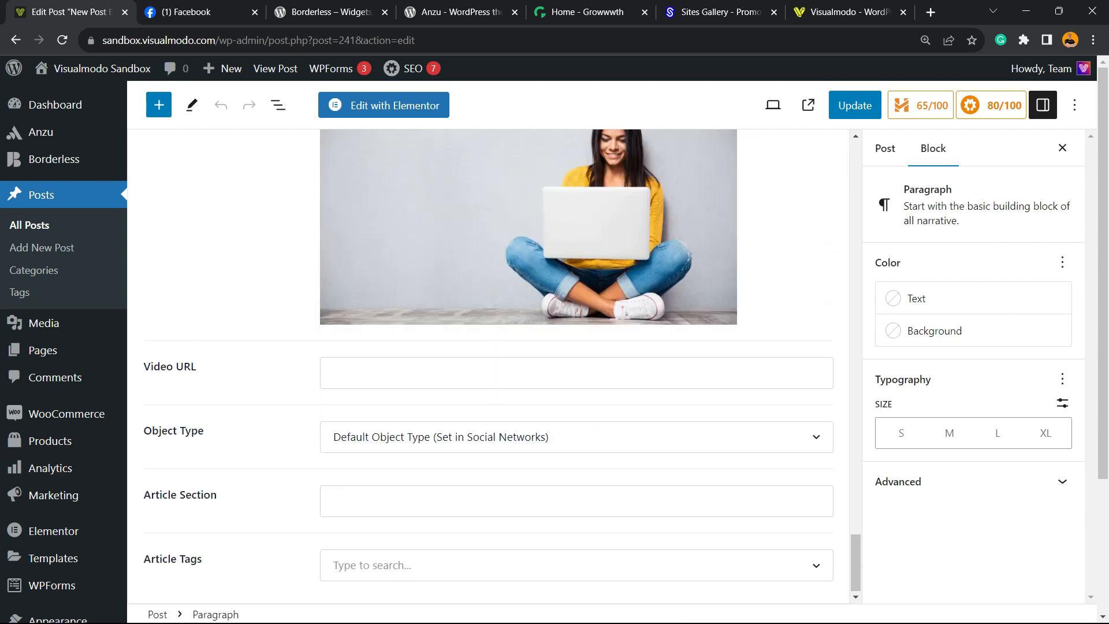
Look through the available object types and set the post's Facebook Object Type to Article.
{"action": "left_click", "coordinate": [576, 373]}
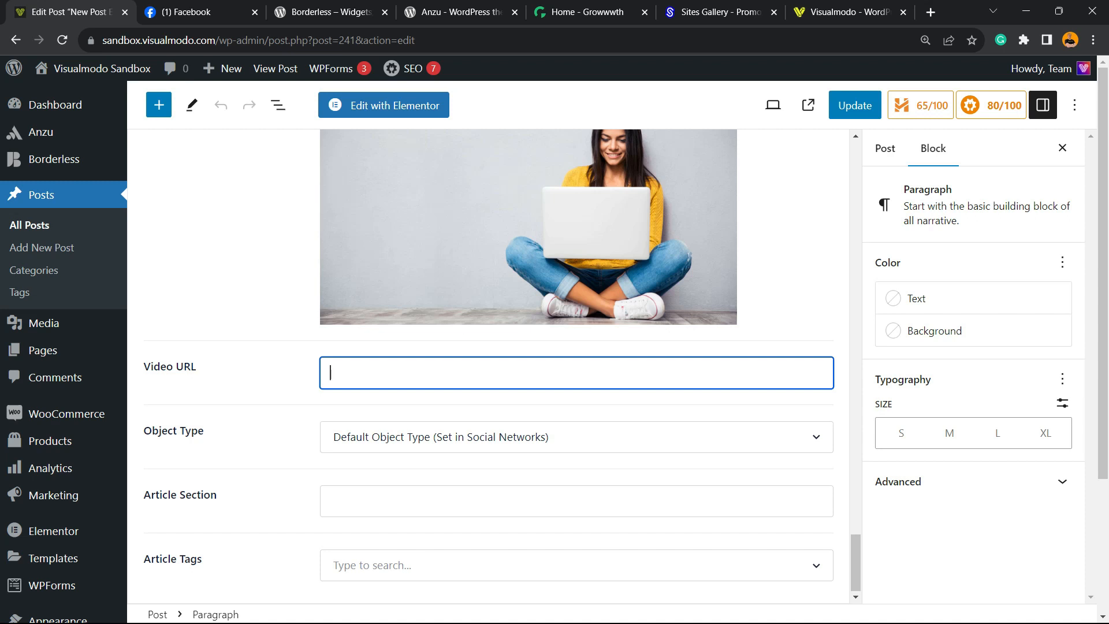
{"action": "left_click", "coordinate": [817, 437]}
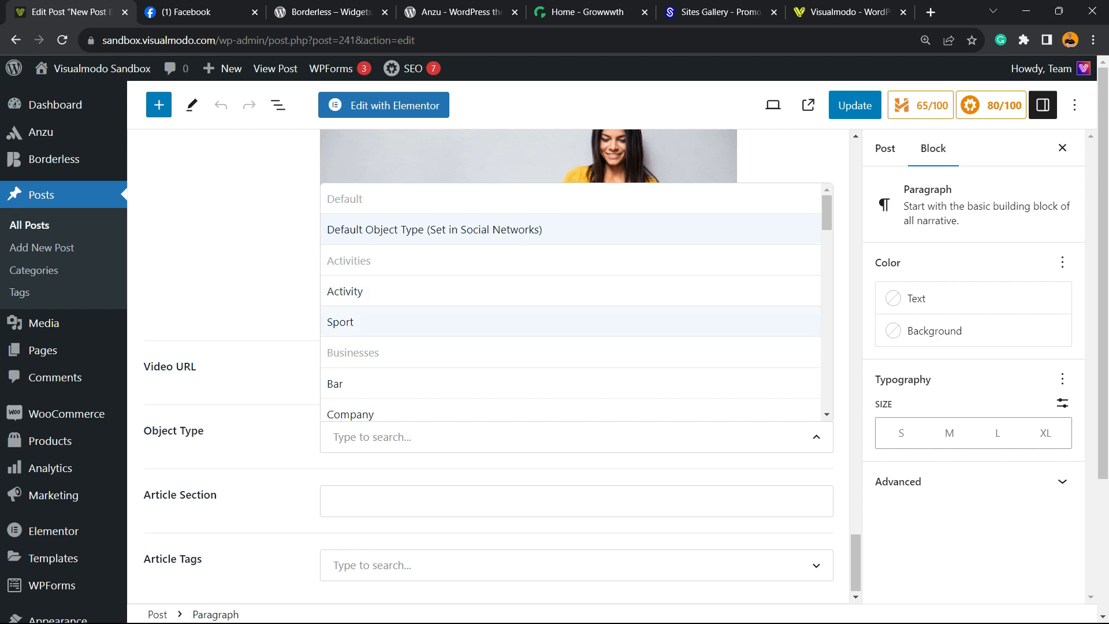
{"action": "scroll", "coordinate": [570, 300], "scroll_direction": "down", "scroll_amount": 3}
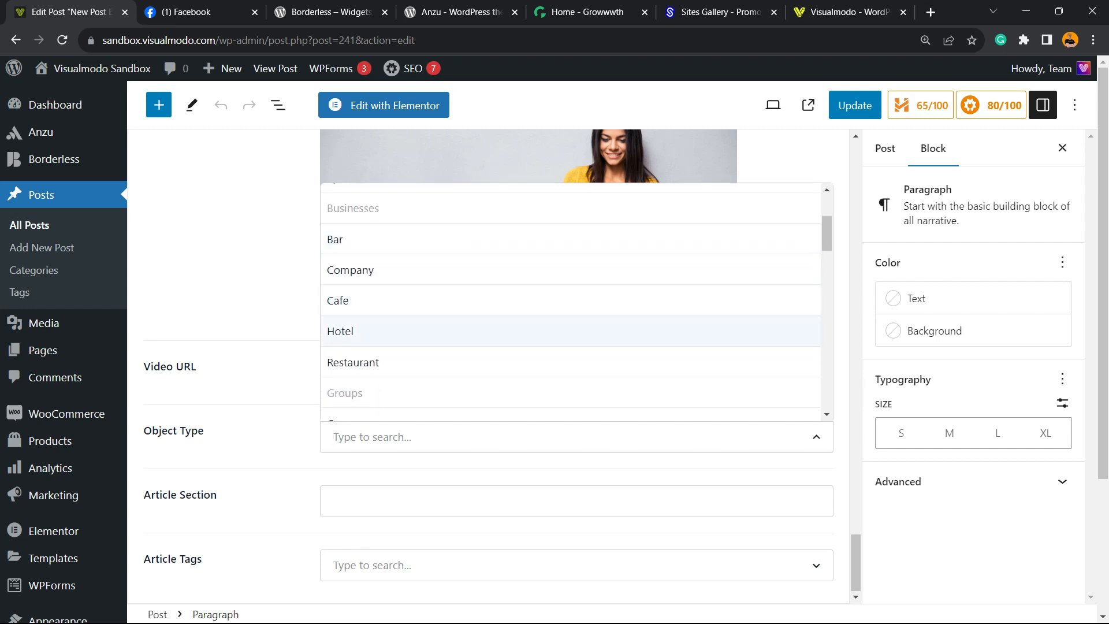
{"action": "scroll", "coordinate": [570, 346], "scroll_direction": "down", "scroll_amount": 3}
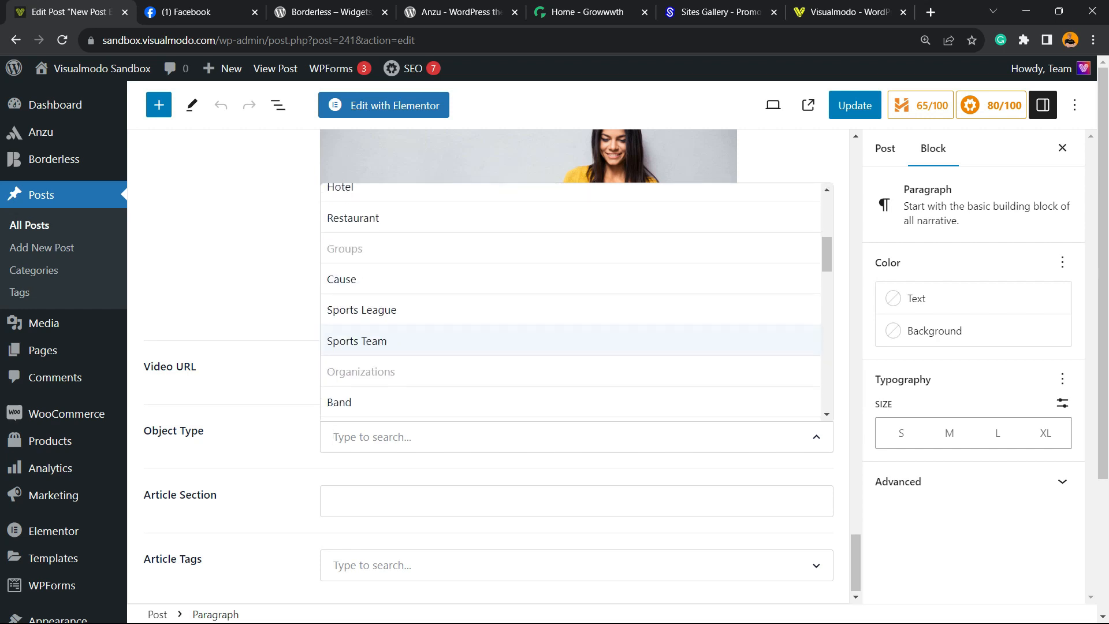
{"action": "scroll", "coordinate": [571, 300], "scroll_direction": "down", "scroll_amount": 3}
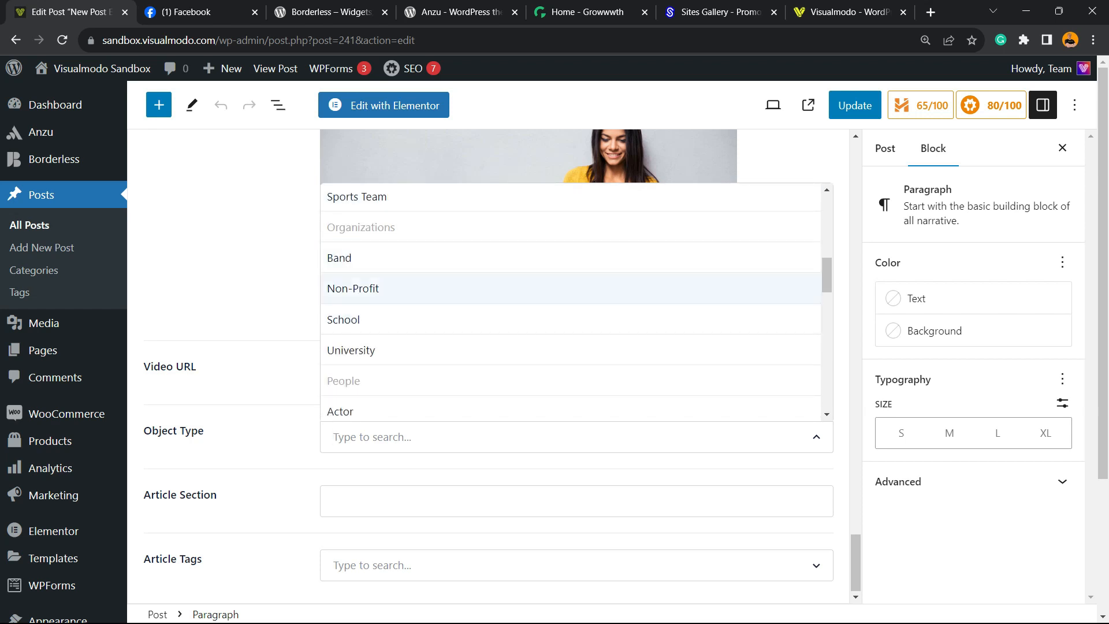
{"action": "scroll", "coordinate": [571, 347], "scroll_direction": "down", "scroll_amount": 3}
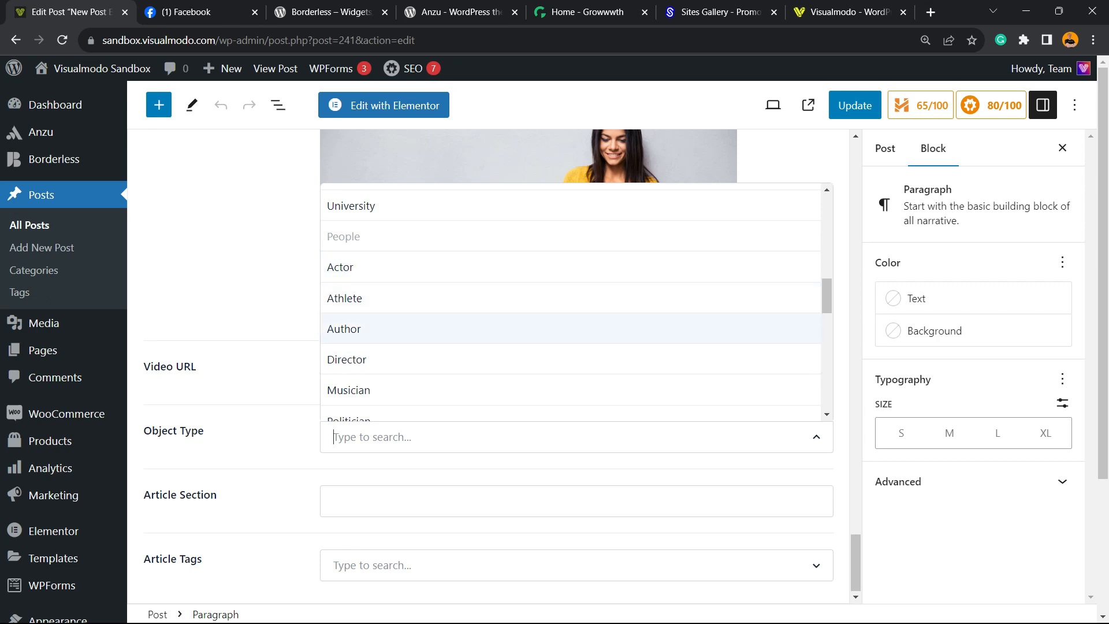
{"action": "scroll", "coordinate": [571, 308], "scroll_direction": "down", "scroll_amount": 2}
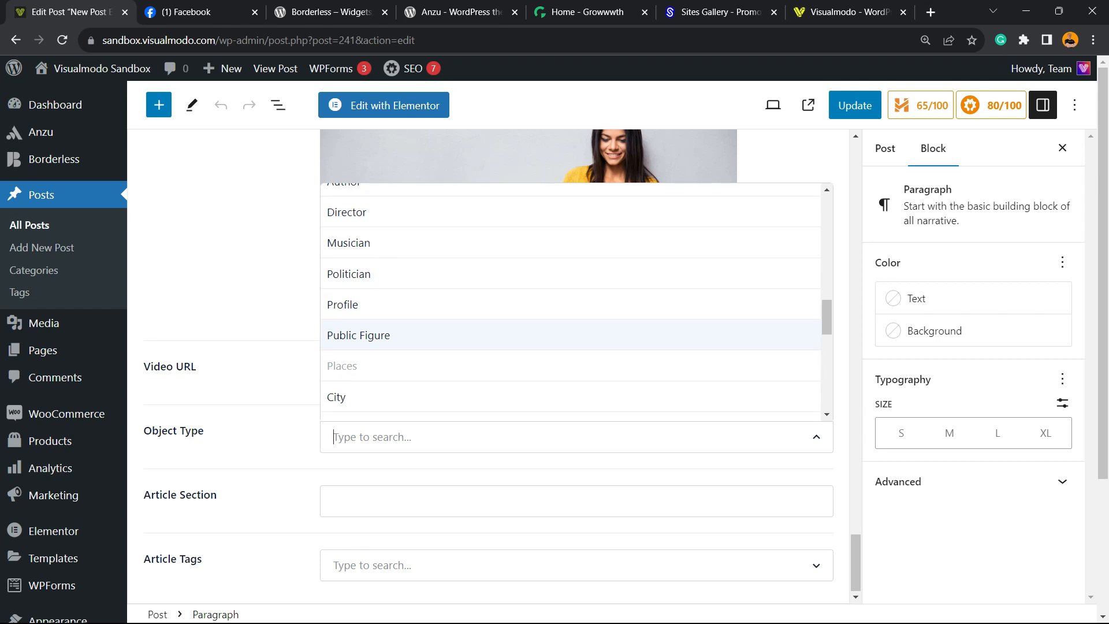
{"action": "scroll", "coordinate": [571, 323], "scroll_direction": "down", "scroll_amount": 2}
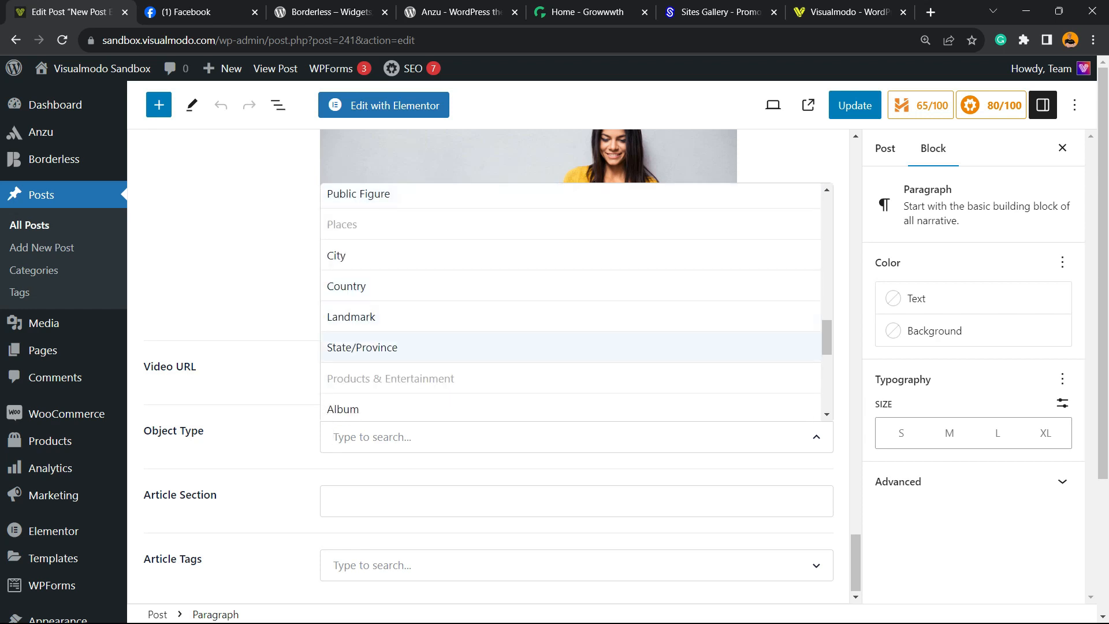
{"action": "scroll", "coordinate": [571, 350], "scroll_direction": "down", "scroll_amount": 2}
{"action": "scroll", "coordinate": [570, 321], "scroll_direction": "down", "scroll_amount": 4}
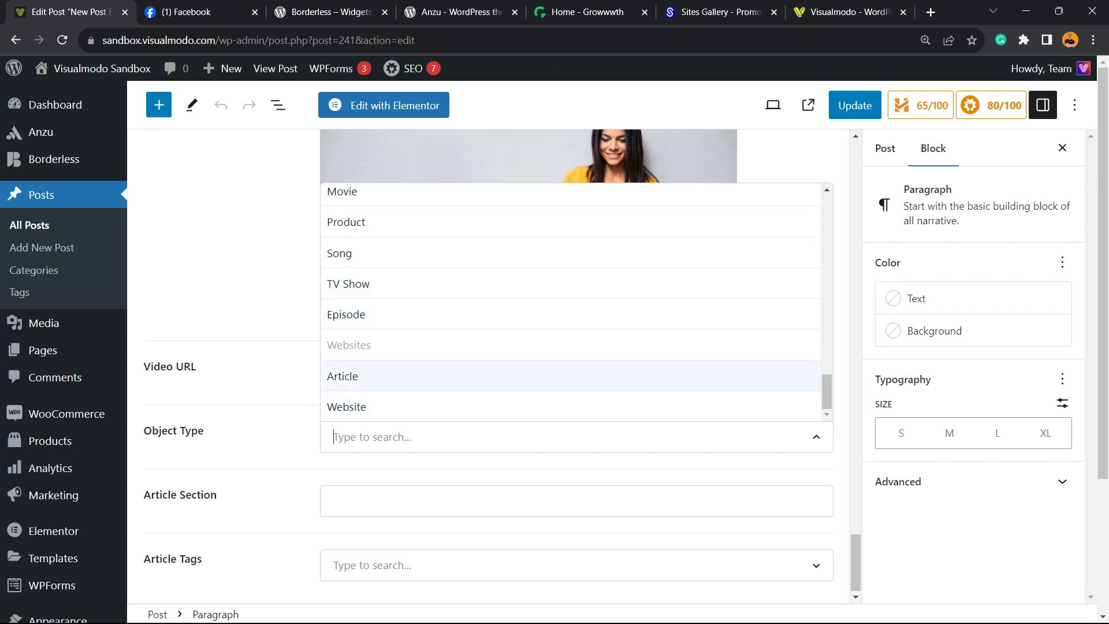
{"action": "left_click", "coordinate": [370, 377]}
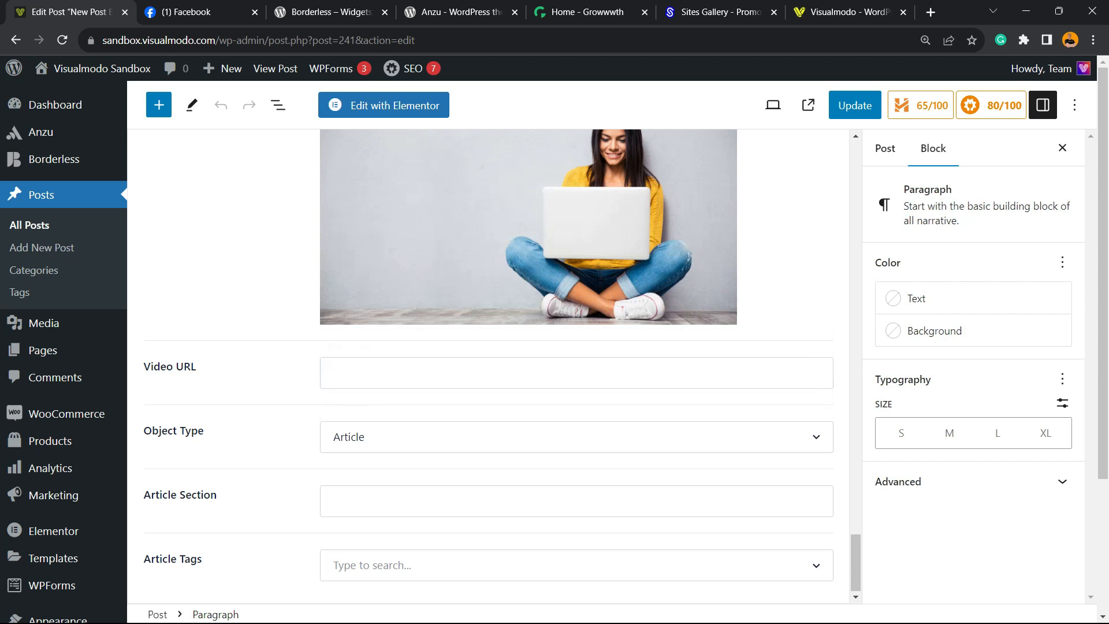
{"action": "left_click", "coordinate": [576, 437]}
{"action": "left_click", "coordinate": [577, 376]}
{"action": "scroll", "coordinate": [64, 346], "scroll_direction": "down", "scroll_amount": 3}
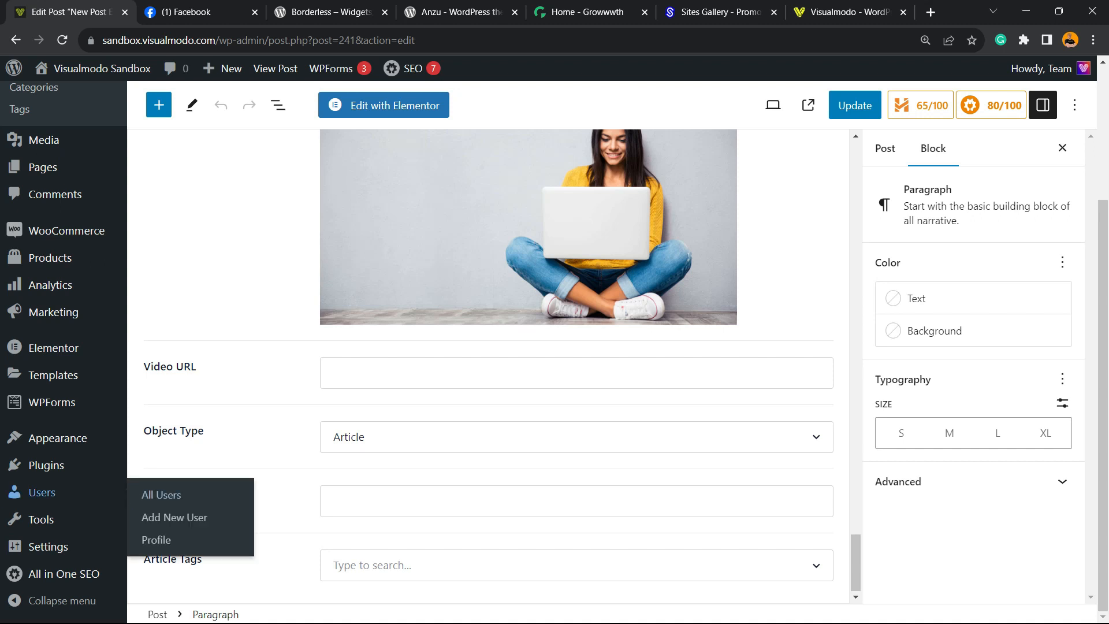
Examine the empty Article Section and Article Tags fields and the other Facebook settings around the object type.
{"action": "left_click_drag", "start_coordinate": [144, 495], "coordinate": [217, 495]}
{"action": "left_click", "coordinate": [370, 501]}
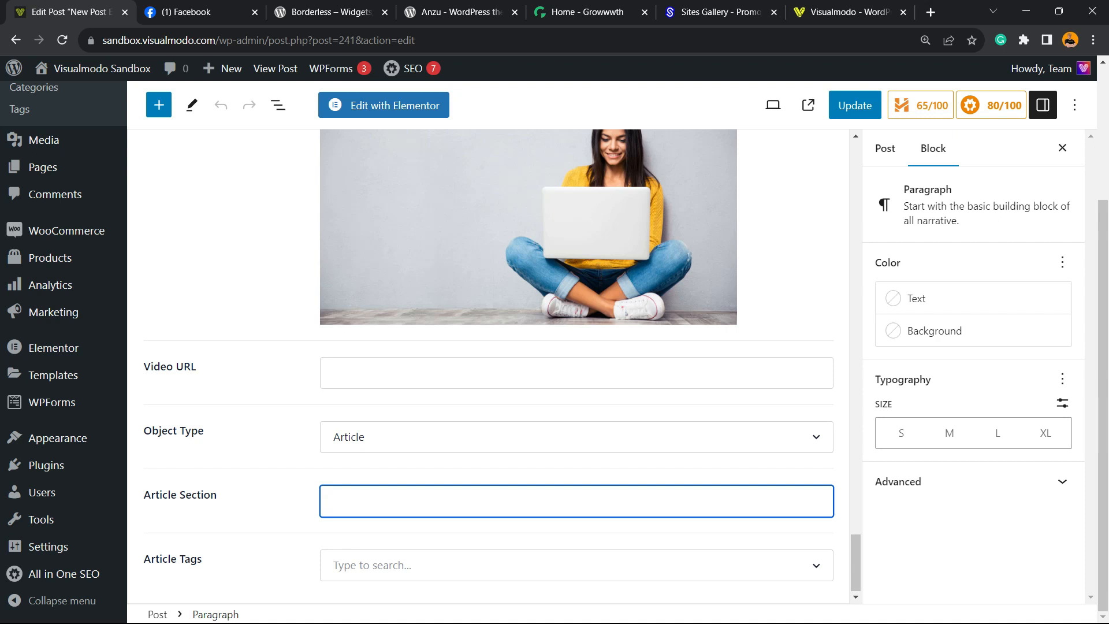
{"action": "left_click", "coordinate": [373, 566]}
{"action": "left_click", "coordinate": [216, 495]}
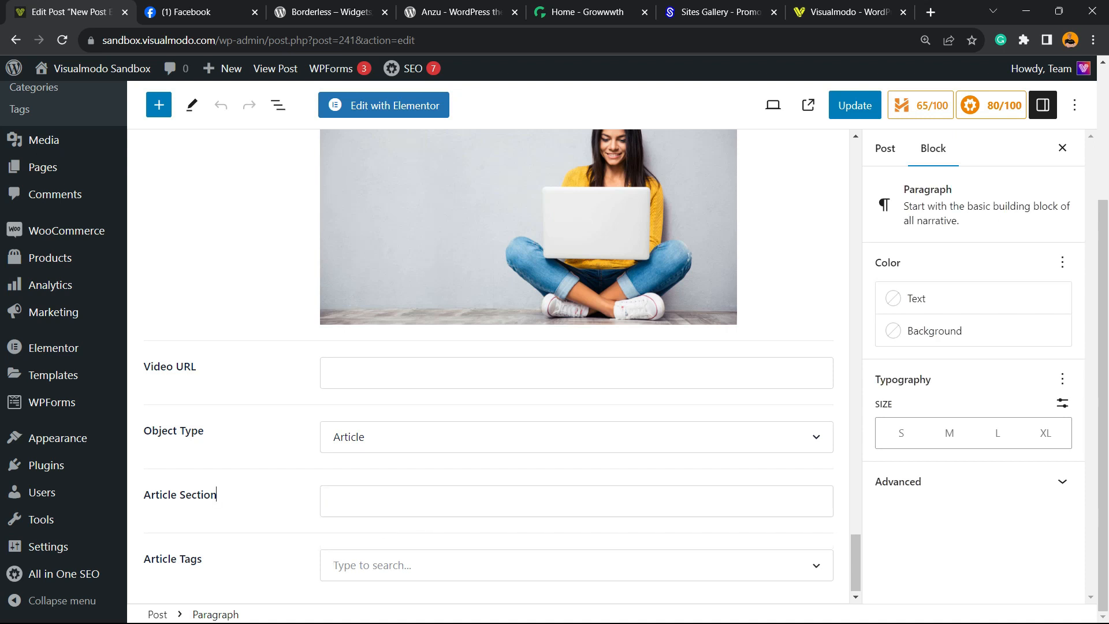
{"action": "scroll", "coordinate": [217, 495], "scroll_direction": "up", "scroll_amount": 2}
{"action": "scroll", "coordinate": [217, 495], "scroll_direction": "down", "scroll_amount": 2}
{"action": "scroll", "coordinate": [217, 494], "scroll_direction": "up", "scroll_amount": 3}
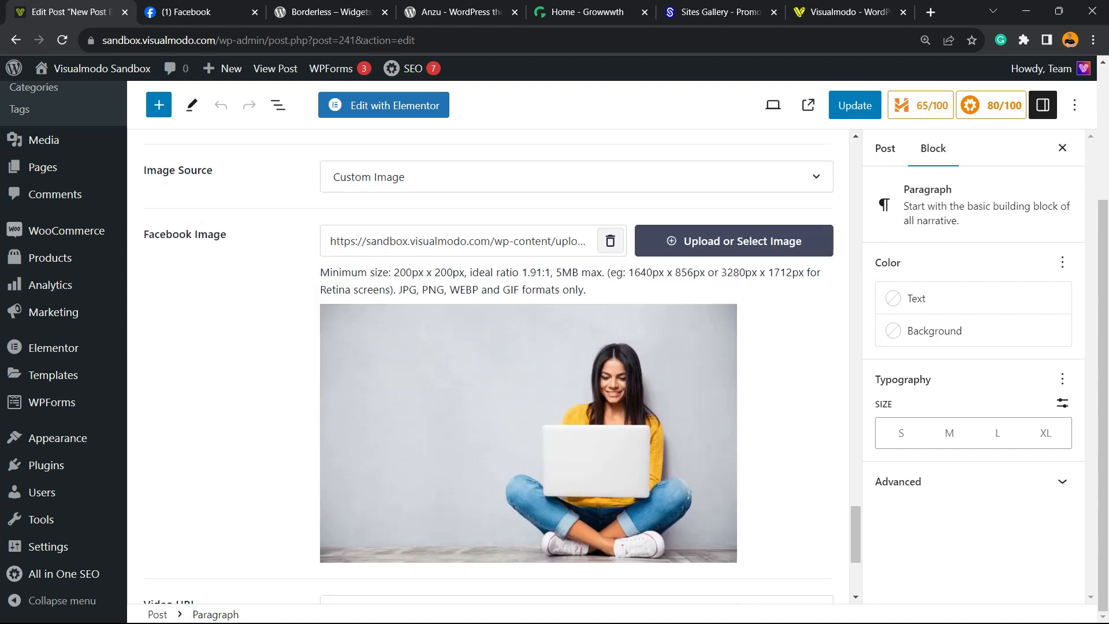
{"action": "scroll", "coordinate": [217, 494], "scroll_direction": "down", "scroll_amount": 4}
{"action": "scroll", "coordinate": [217, 494], "scroll_direction": "up", "scroll_amount": 2}
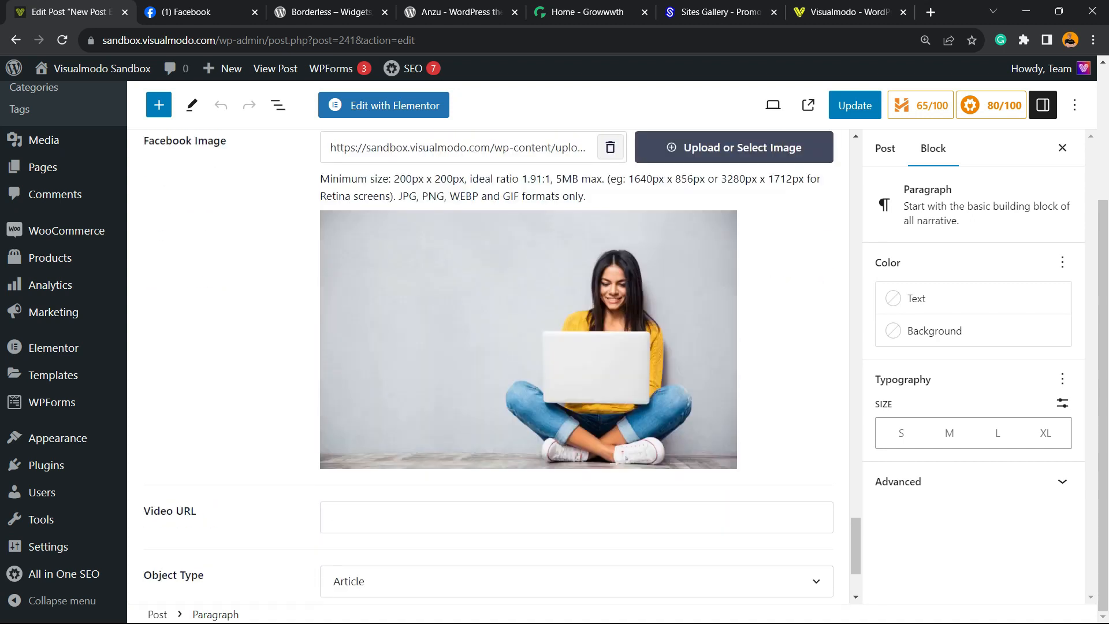
Update the post and review the resulting Facebook preview in the AIOSEO social settings.
{"action": "scroll", "coordinate": [216, 494], "scroll_direction": "up", "scroll_amount": 5}
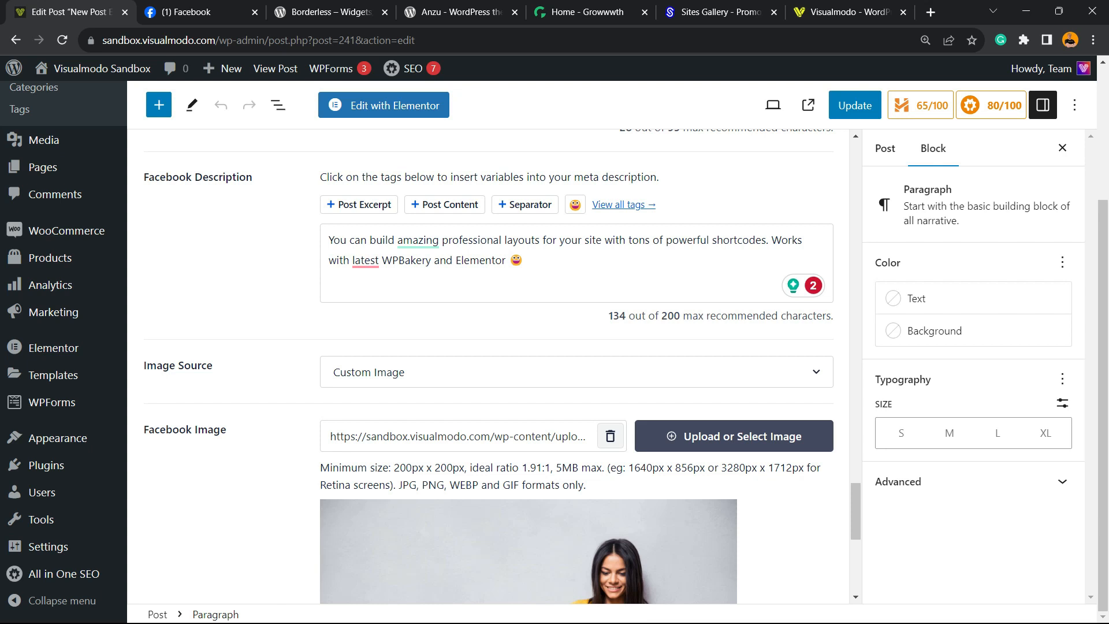
{"action": "scroll", "coordinate": [503, 367], "scroll_direction": "up", "scroll_amount": 3}
{"action": "key", "text": "ctrl+s"}
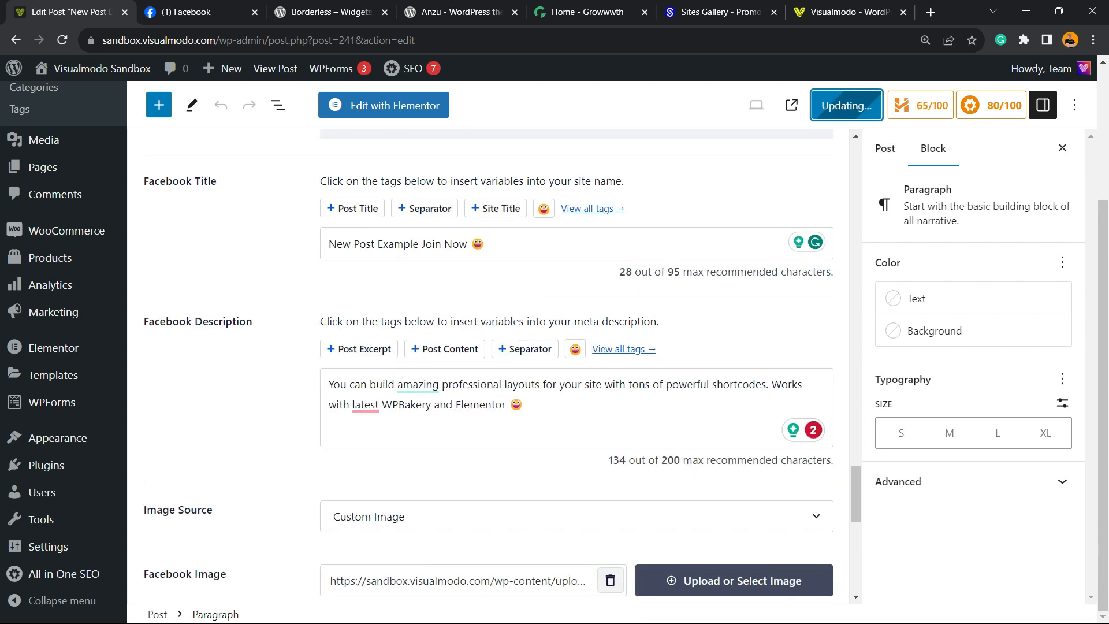
{"action": "scroll", "coordinate": [444, 349], "scroll_direction": "up", "scroll_amount": 8}
{"action": "scroll", "coordinate": [445, 349], "scroll_direction": "down", "scroll_amount": 3}
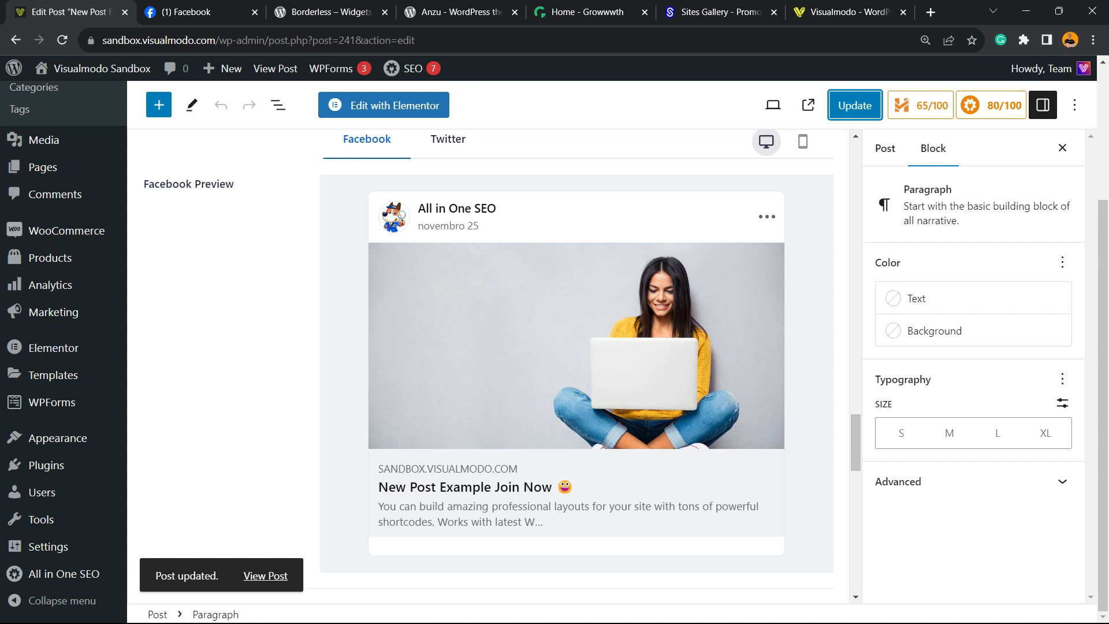
{"action": "scroll", "coordinate": [489, 370], "scroll_direction": "up", "scroll_amount": 4}
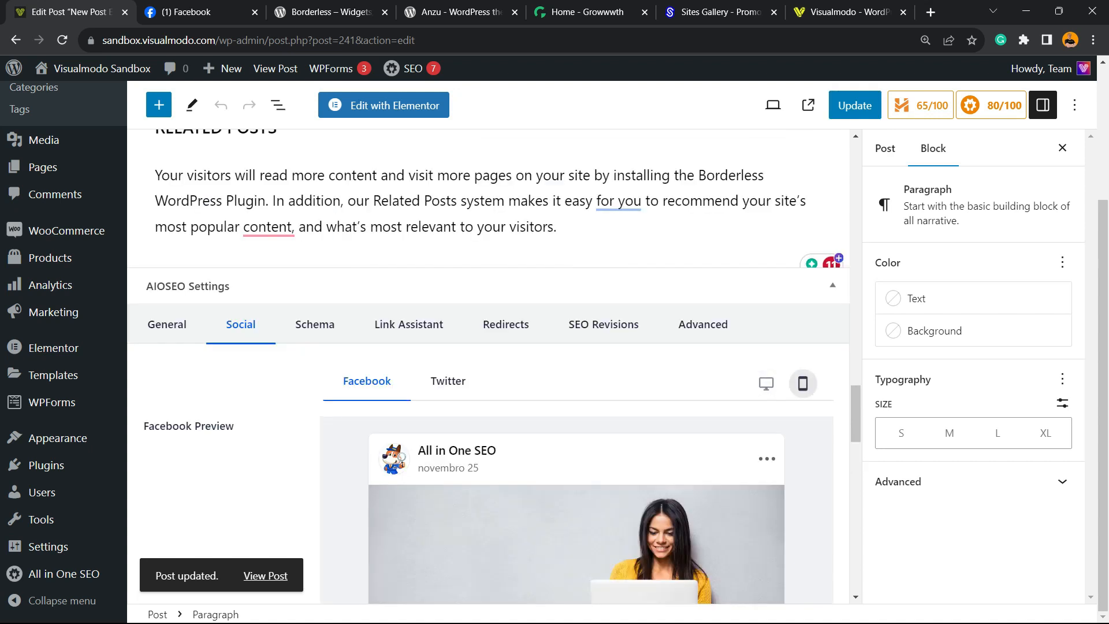
{"action": "scroll", "coordinate": [489, 370], "scroll_direction": "down", "scroll_amount": 5}
{"action": "scroll", "coordinate": [488, 370], "scroll_direction": "up", "scroll_amount": 2}
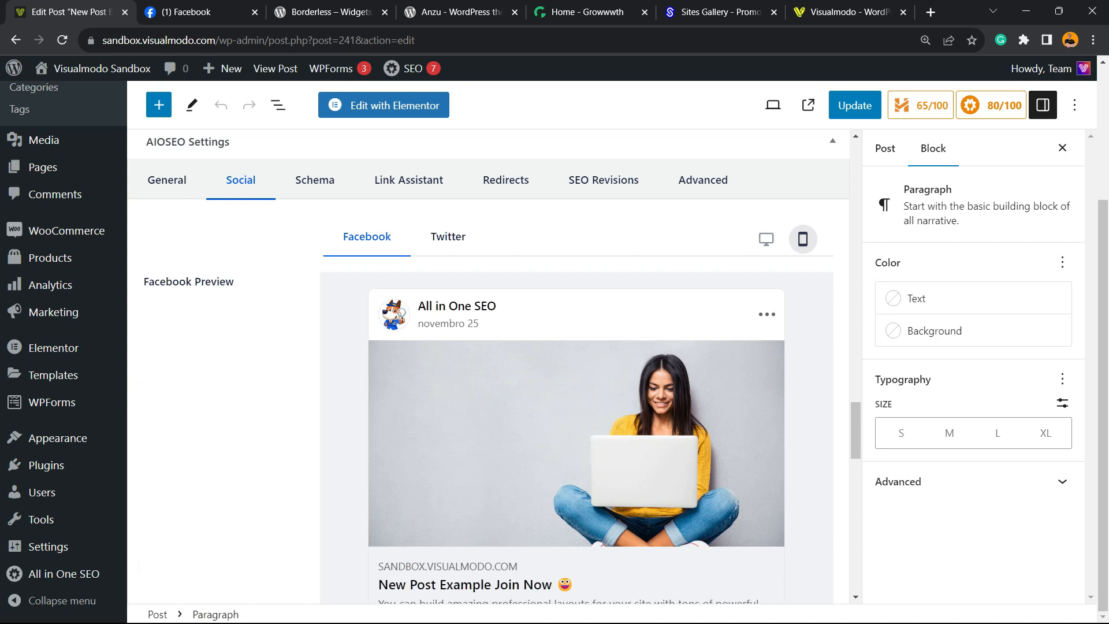
Open the Twitter social settings of the post and turn on Use Data from Facebook Tab.
{"action": "left_click", "coordinate": [448, 236]}
{"action": "scroll", "coordinate": [795, 222], "scroll_direction": "down", "scroll_amount": 2}
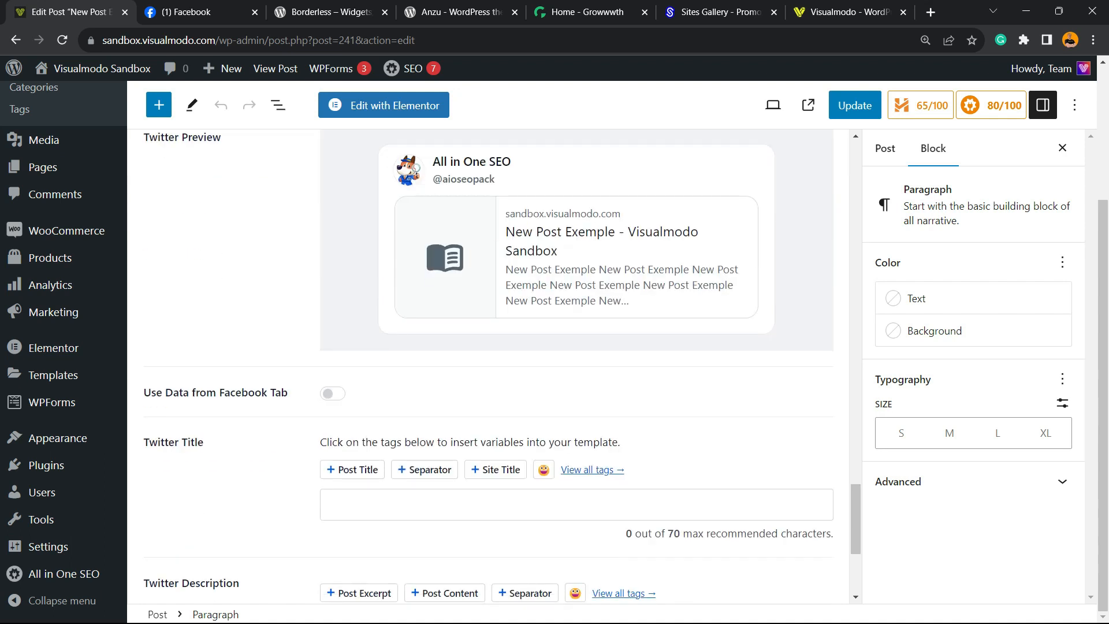
{"action": "left_click", "coordinate": [332, 393]}
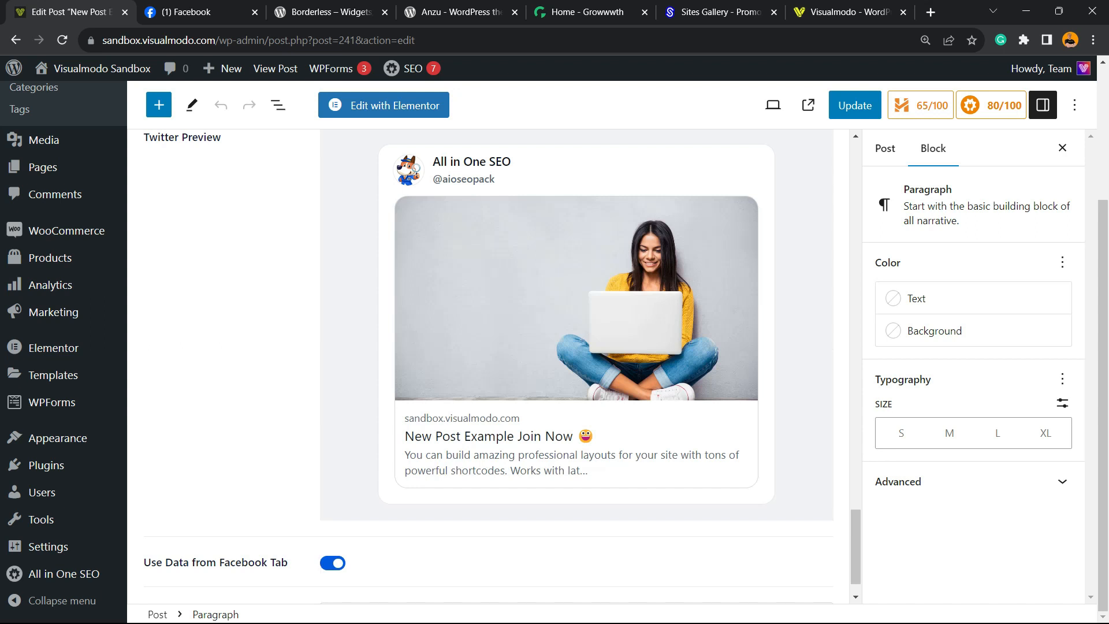
{"action": "scroll", "coordinate": [576, 347], "scroll_direction": "down", "scroll_amount": 1}
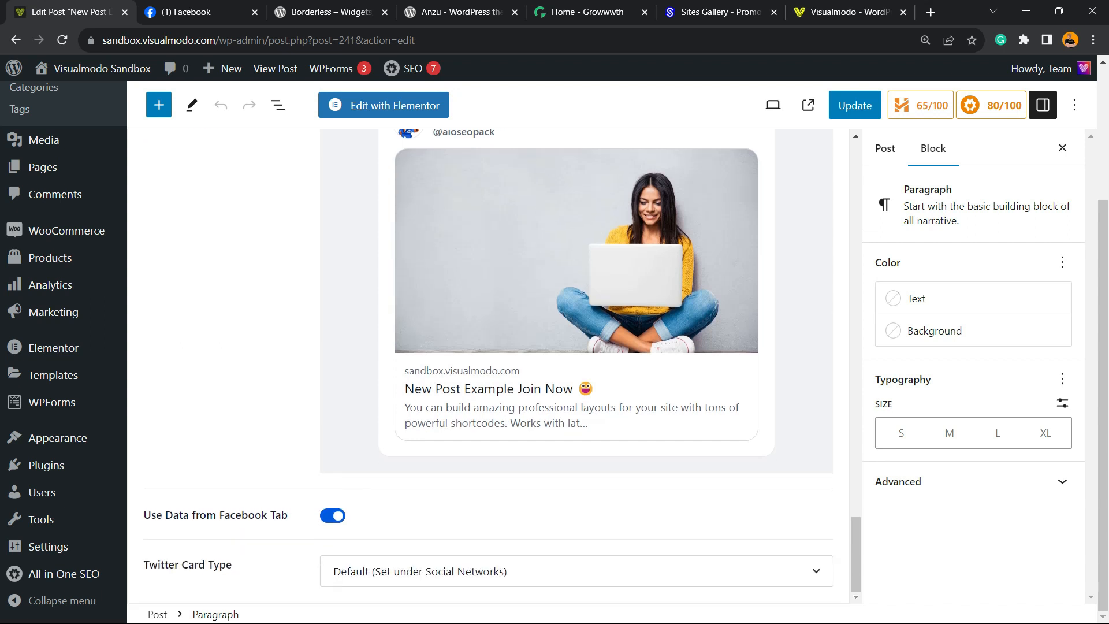
Turn off Use Data from Facebook Tab and look over the separate Twitter title, description and preview.
{"action": "left_click", "coordinate": [333, 515]}
{"action": "scroll", "coordinate": [576, 346], "scroll_direction": "down", "scroll_amount": 2}
{"action": "left_click", "coordinate": [577, 312]}
{"action": "scroll", "coordinate": [576, 312], "scroll_direction": "down", "scroll_amount": 1}
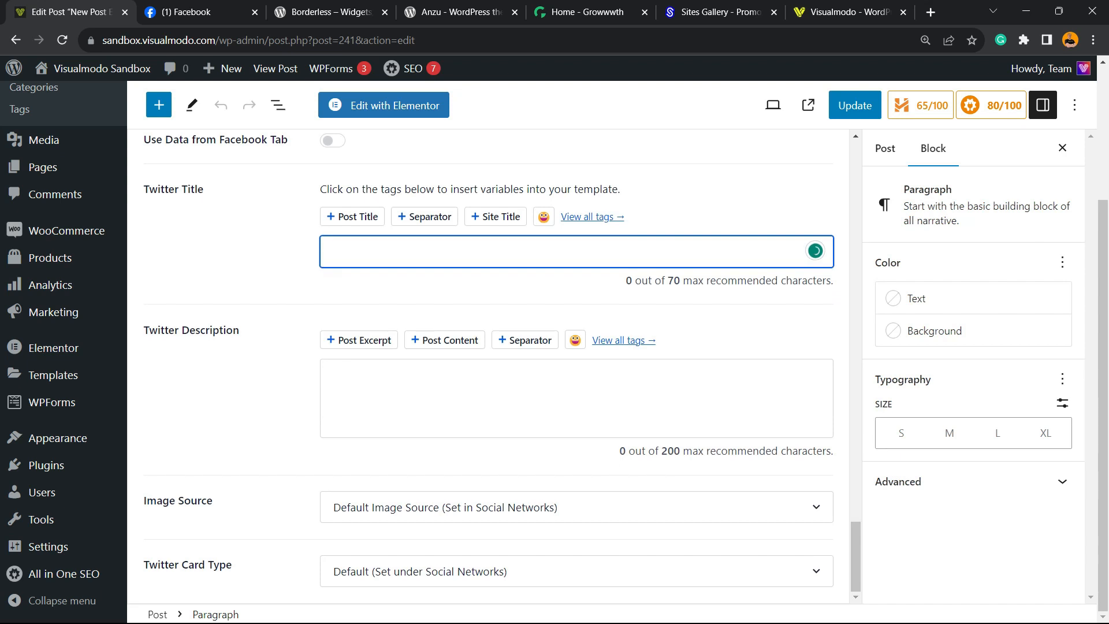
{"action": "left_click", "coordinate": [576, 398]}
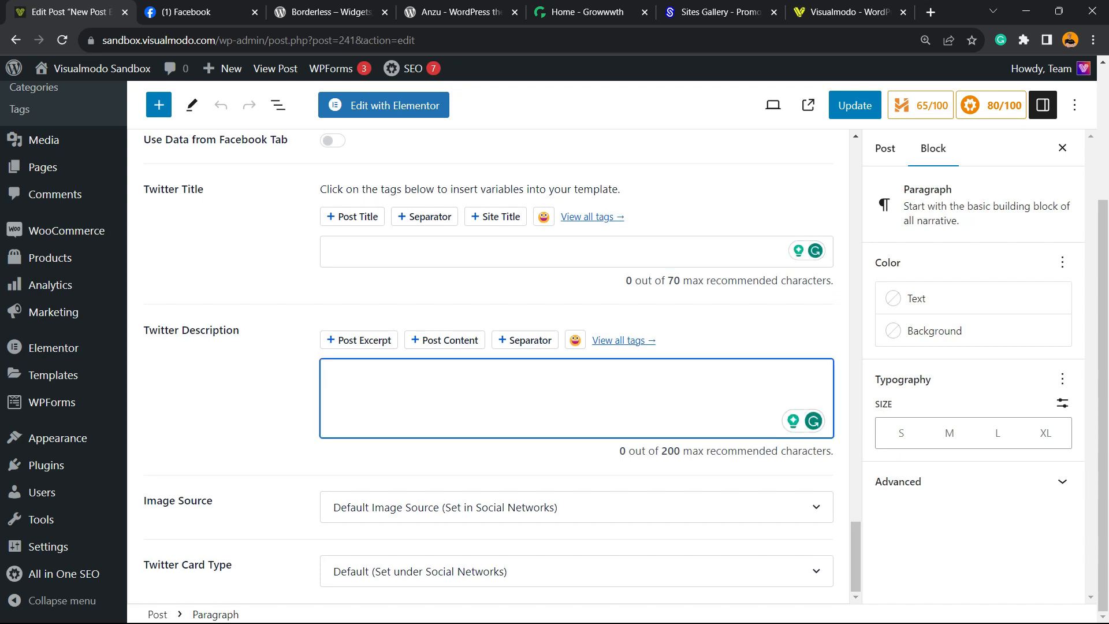
{"action": "scroll", "coordinate": [576, 347], "scroll_direction": "up", "scroll_amount": 5}
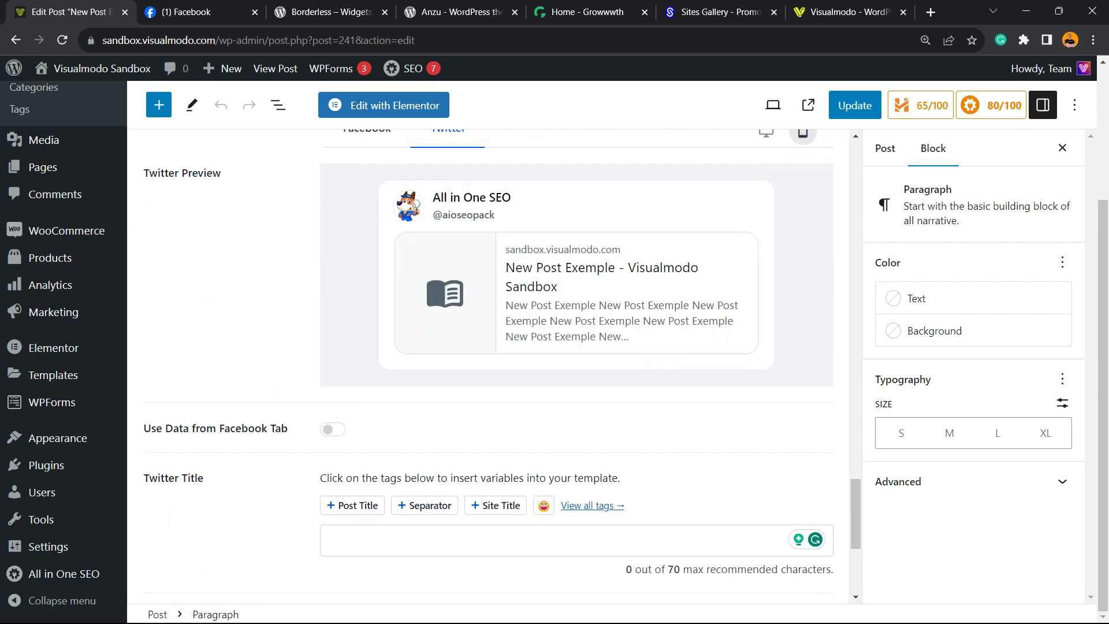
{"action": "scroll", "coordinate": [576, 346], "scroll_direction": "down", "scroll_amount": 5}
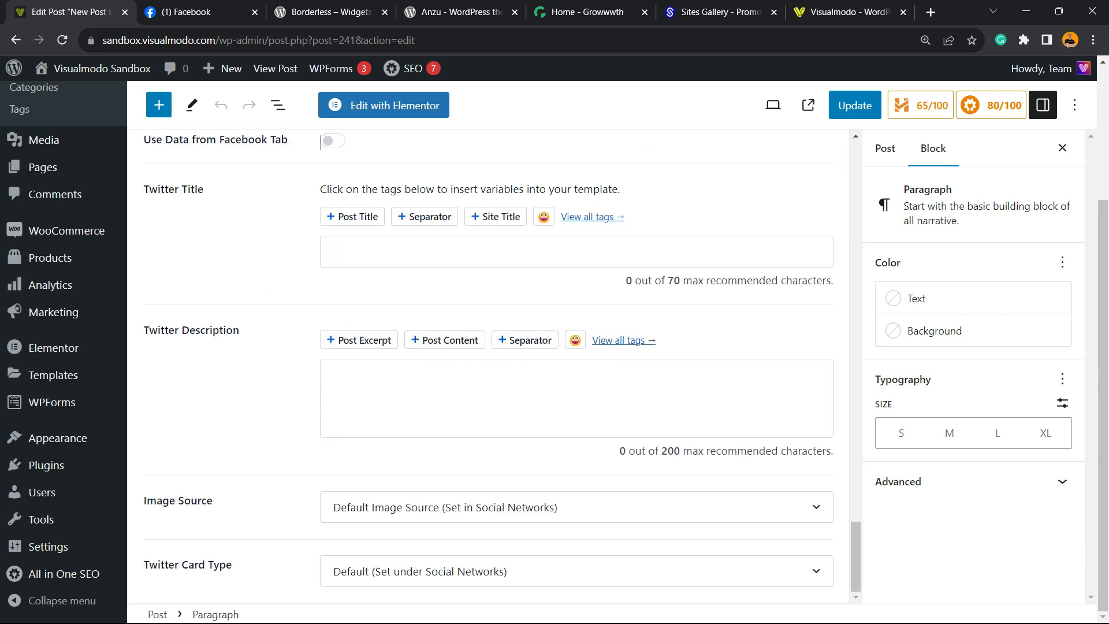
Look through the Twitter image source options and set the Twitter Card Type to Summary with Large Image.
{"action": "left_click", "coordinate": [576, 507]}
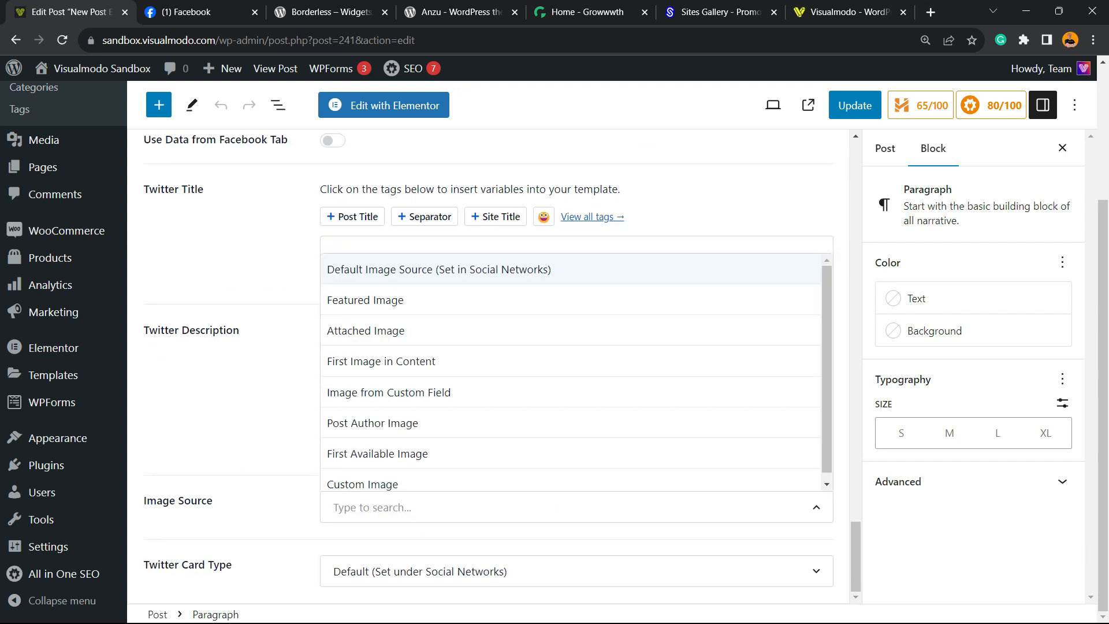
{"action": "left_click", "coordinate": [576, 571]}
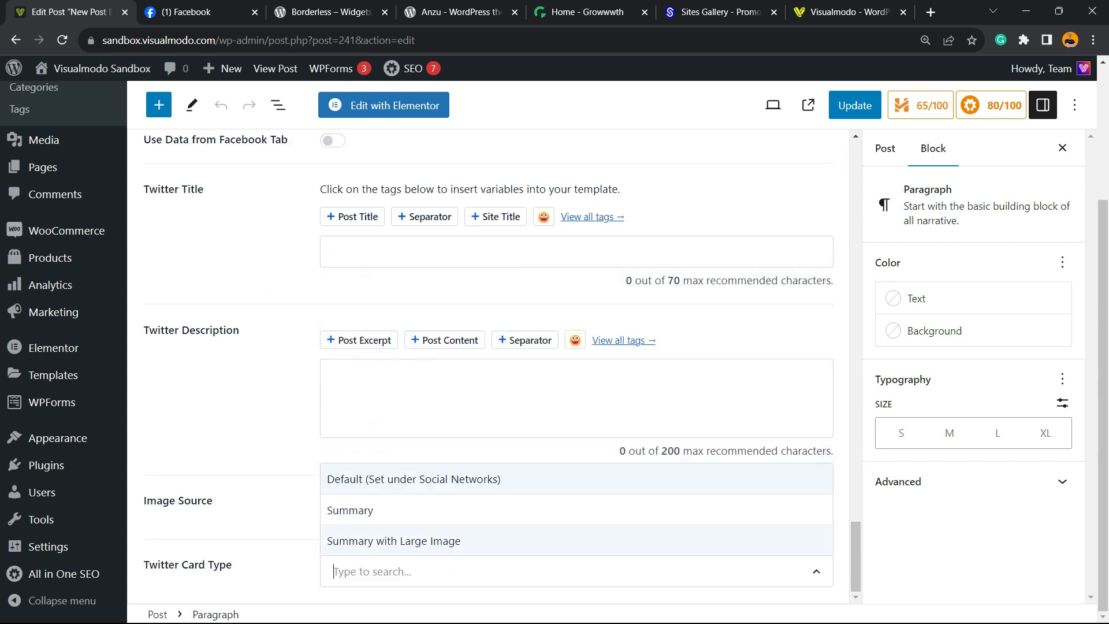
{"action": "key", "text": "Return"}
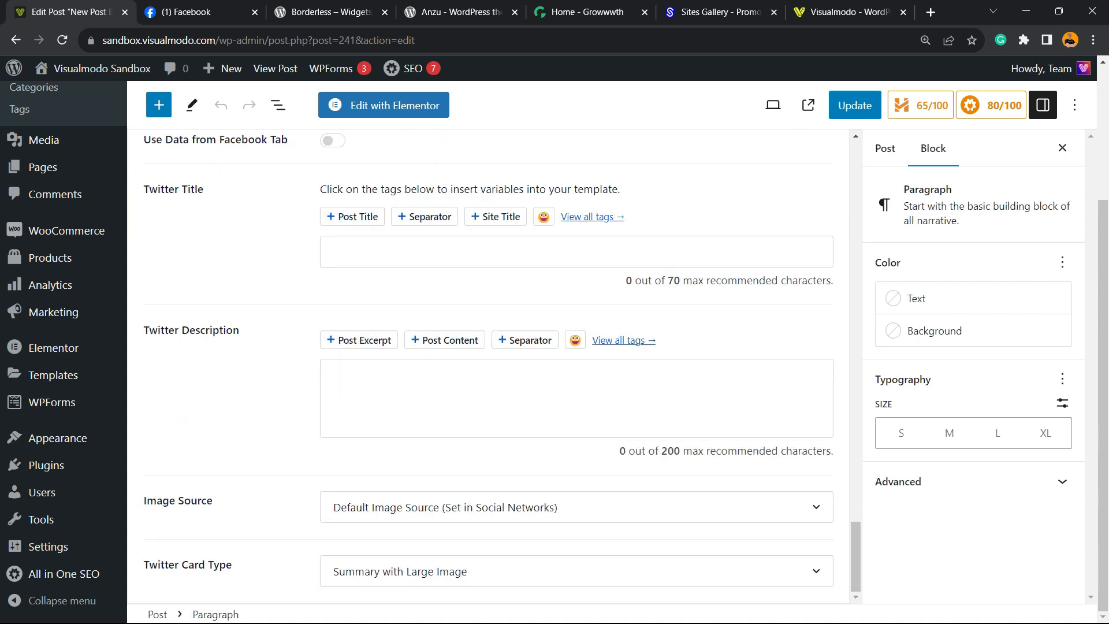
Set the Twitter Card Type to Summary and check the Twitter preview.
{"action": "left_click", "coordinate": [577, 571]}
{"action": "left_click", "coordinate": [577, 509]}
{"action": "scroll", "coordinate": [488, 367], "scroll_direction": "up", "scroll_amount": 7}
{"action": "scroll", "coordinate": [488, 367], "scroll_direction": "down", "scroll_amount": 7}
{"action": "scroll", "coordinate": [489, 366], "scroll_direction": "up", "scroll_amount": 2}
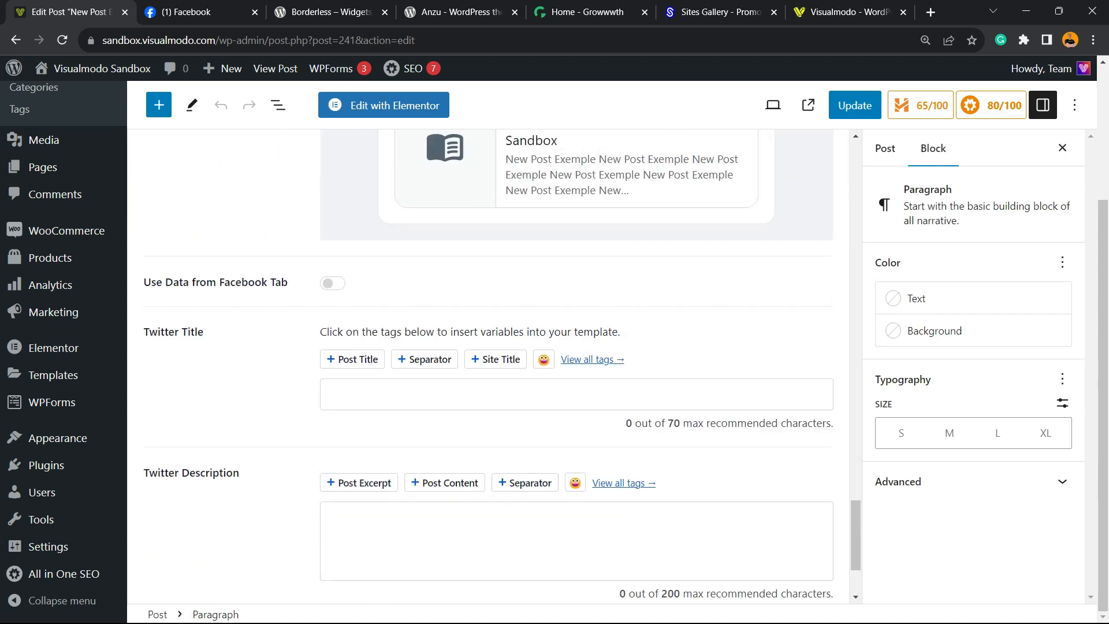
Turn on Use Data from Facebook Tab for Twitter and check the updated Twitter preview.
{"action": "left_click", "coordinate": [333, 280]}
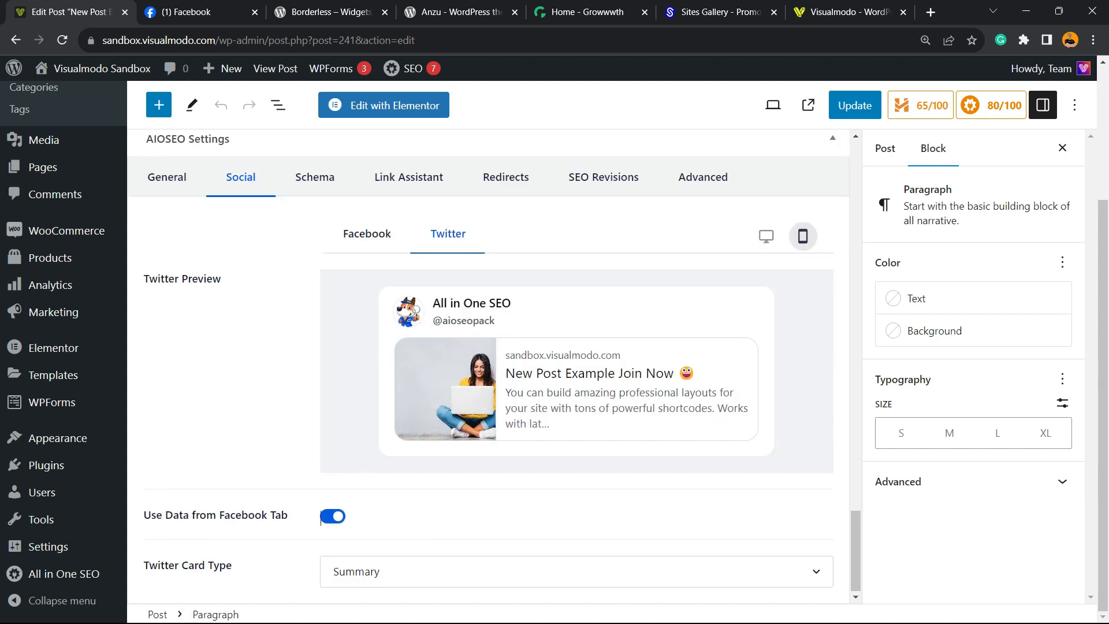
{"action": "mouse_move", "coordinate": [433, 303]}
{"action": "left_mouse_down"}
{"action": "mouse_move", "coordinate": [626, 393]}
{"action": "mouse_move", "coordinate": [552, 424]}
{"action": "mouse_move", "coordinate": [555, 355]}
{"action": "mouse_move", "coordinate": [432, 303]}
{"action": "left_mouse_up"}
Look through the post content from the AIOSEO settings back up to the post title.
{"action": "scroll", "coordinate": [488, 366], "scroll_direction": "up", "scroll_amount": 5}
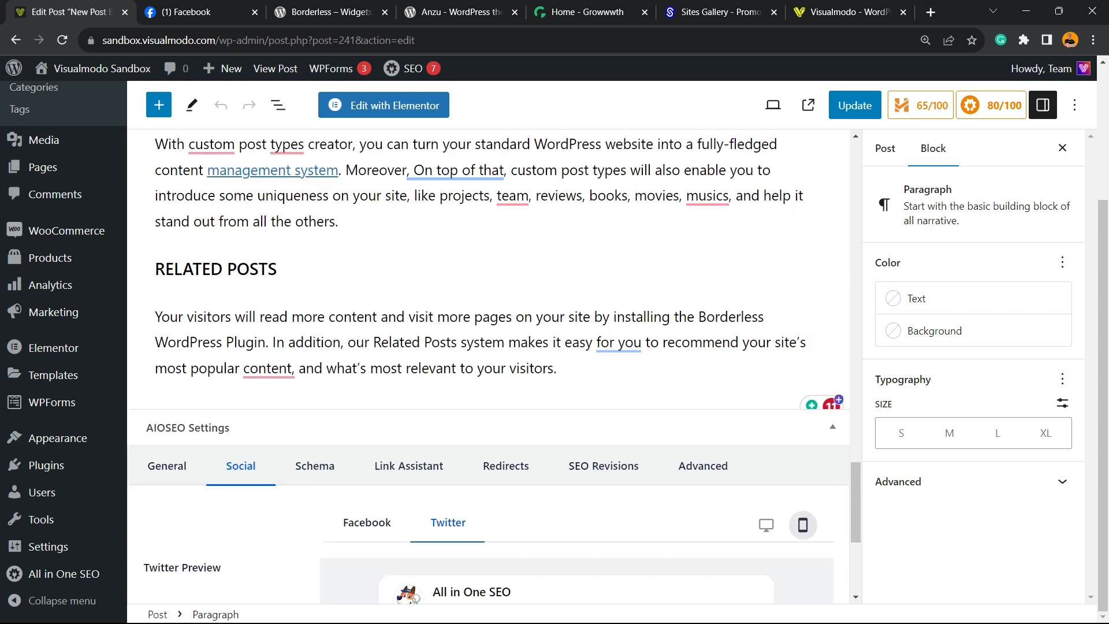
{"action": "scroll", "coordinate": [489, 366], "scroll_direction": "up", "scroll_amount": 10}
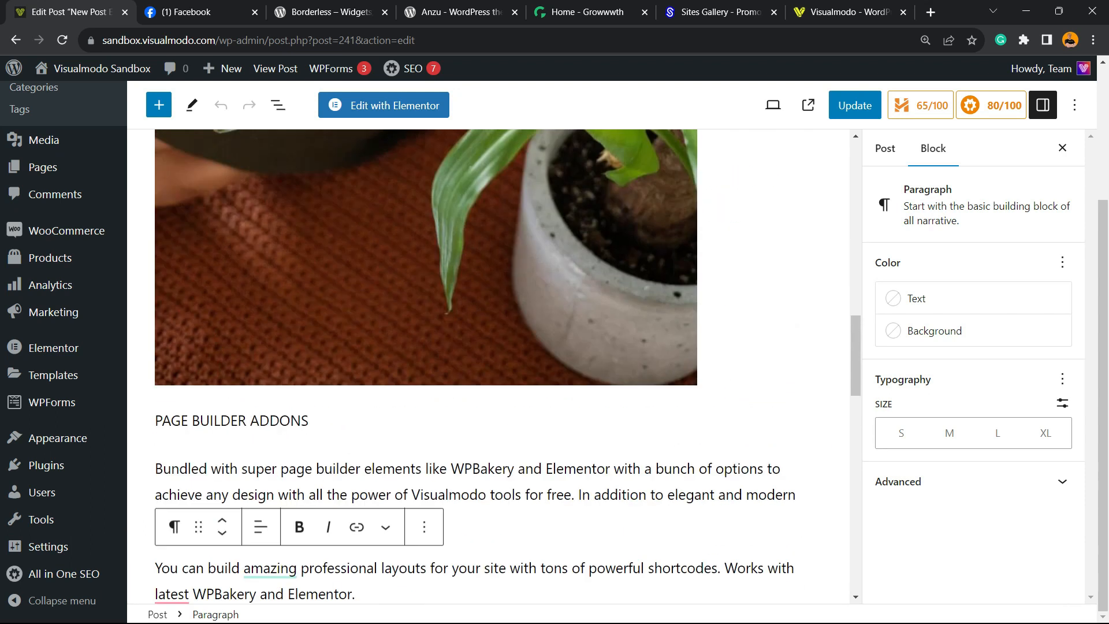
{"action": "scroll", "coordinate": [488, 366], "scroll_direction": "up", "scroll_amount": 3}
{"action": "scroll", "coordinate": [488, 366], "scroll_direction": "down", "scroll_amount": 5}
{"action": "scroll", "coordinate": [488, 366], "scroll_direction": "up", "scroll_amount": 7}
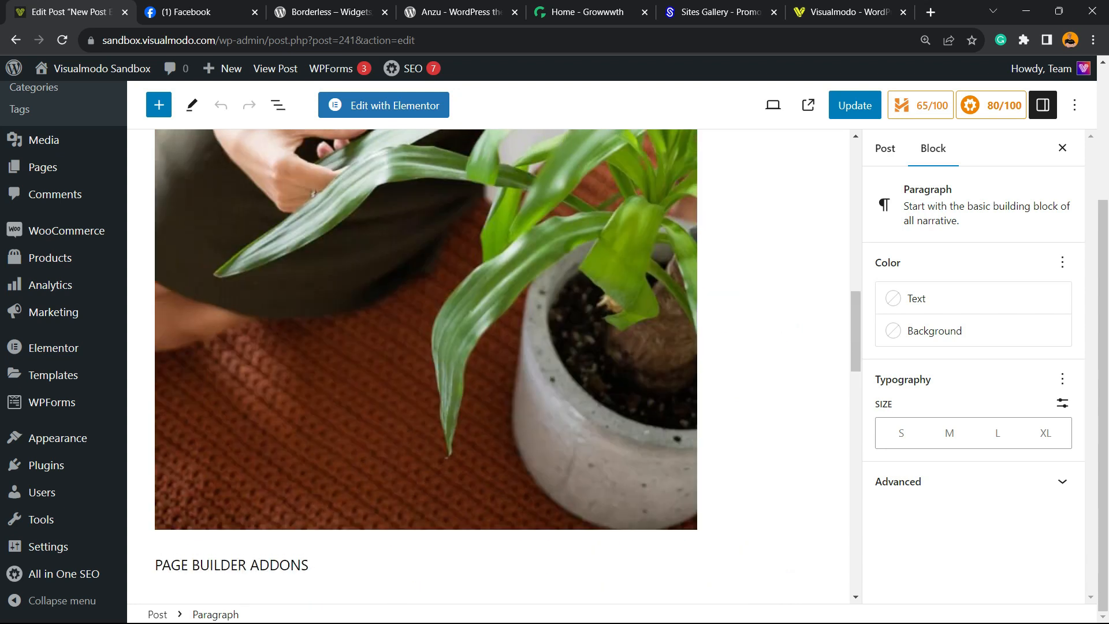
{"action": "scroll", "coordinate": [489, 366], "scroll_direction": "up", "scroll_amount": 10}
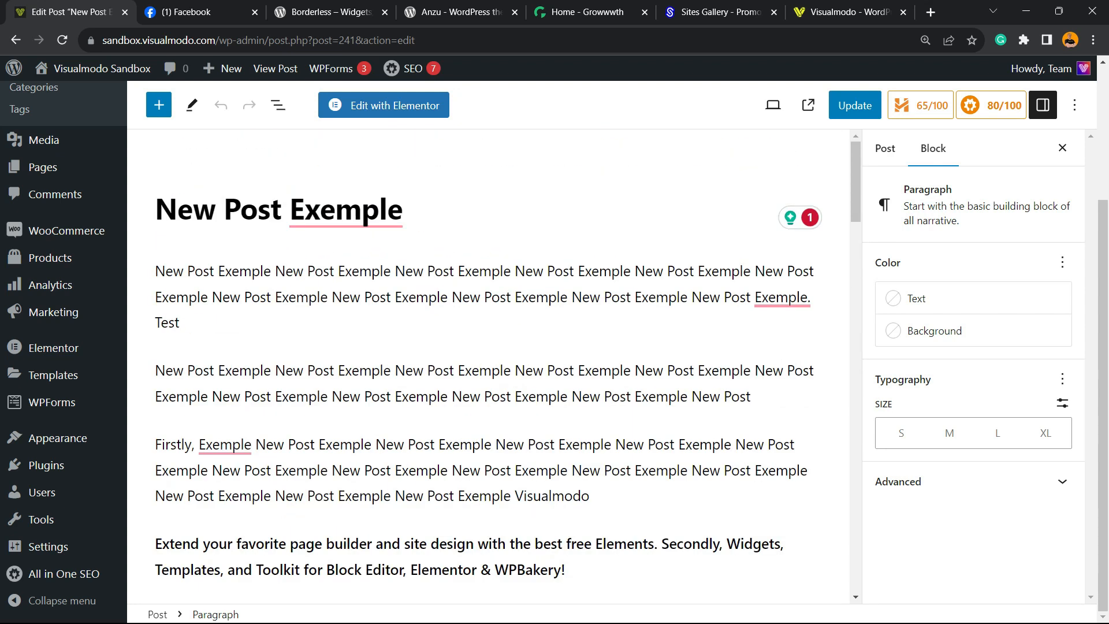
View the Borderless plugin page and the Anzu theme page on WordPress.org, highlighting the Borderless plugin title.
{"action": "left_click", "coordinate": [323, 12]}
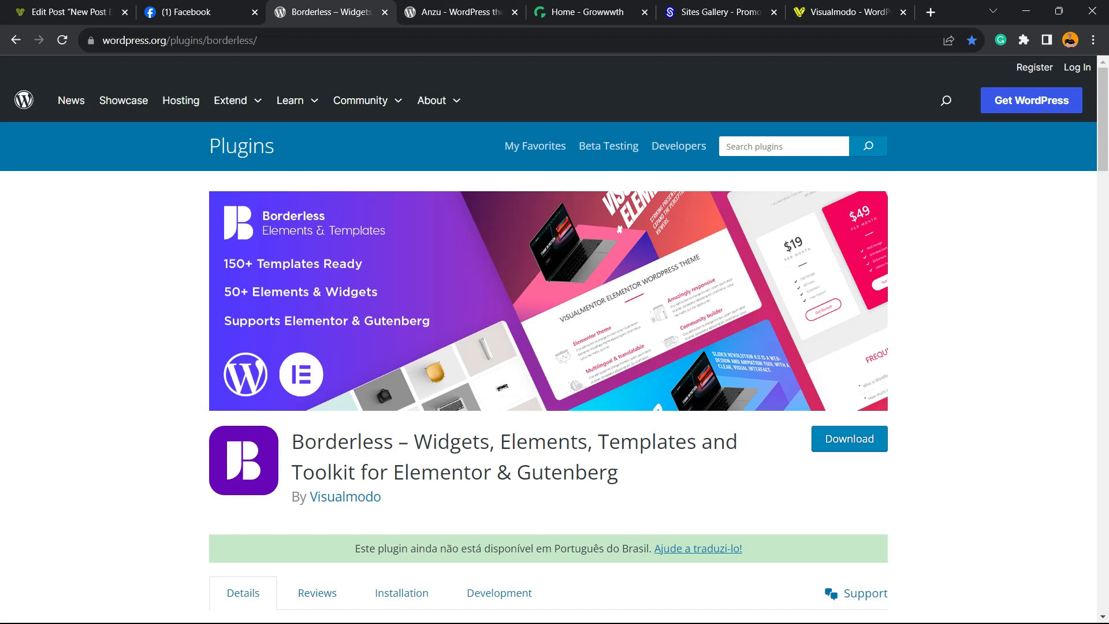
{"action": "left_click", "coordinate": [451, 12]}
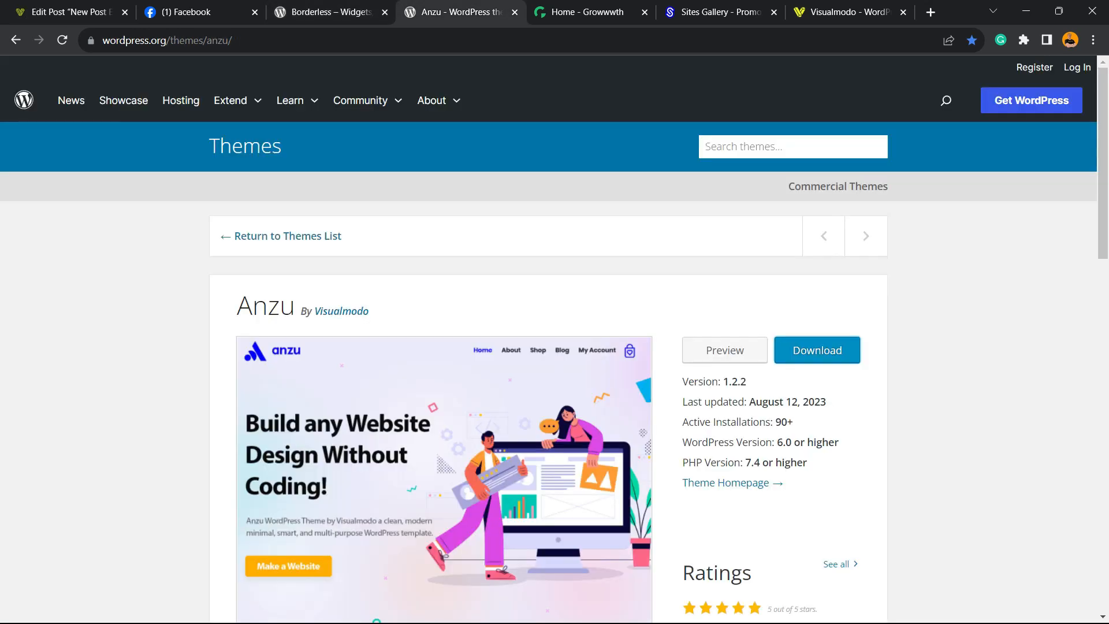
{"action": "left_click", "coordinate": [327, 12]}
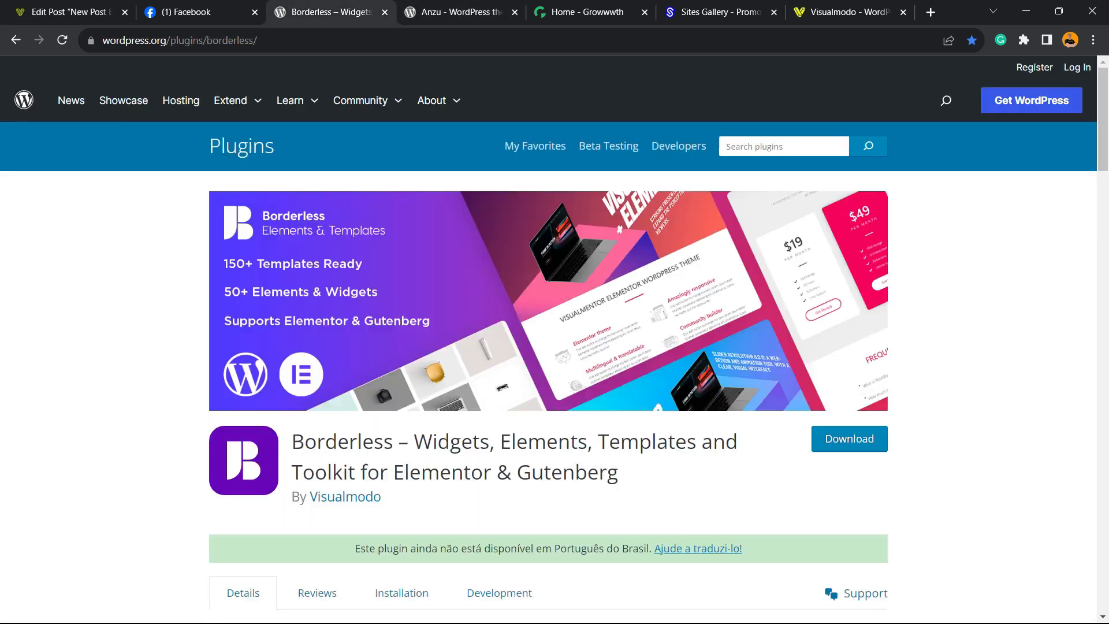
{"action": "double_click", "coordinate": [343, 442]}
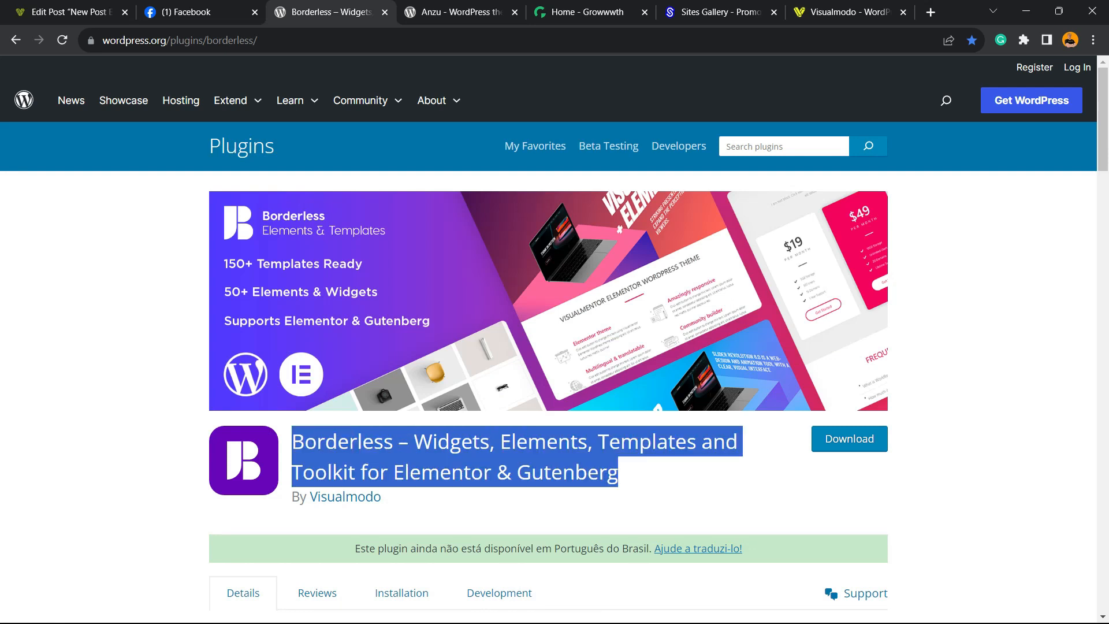
Browse the website listings on the Growwwth home page.
{"action": "left_click", "coordinate": [568, 12]}
{"action": "scroll", "coordinate": [549, 339], "scroll_direction": "down", "scroll_amount": 14}
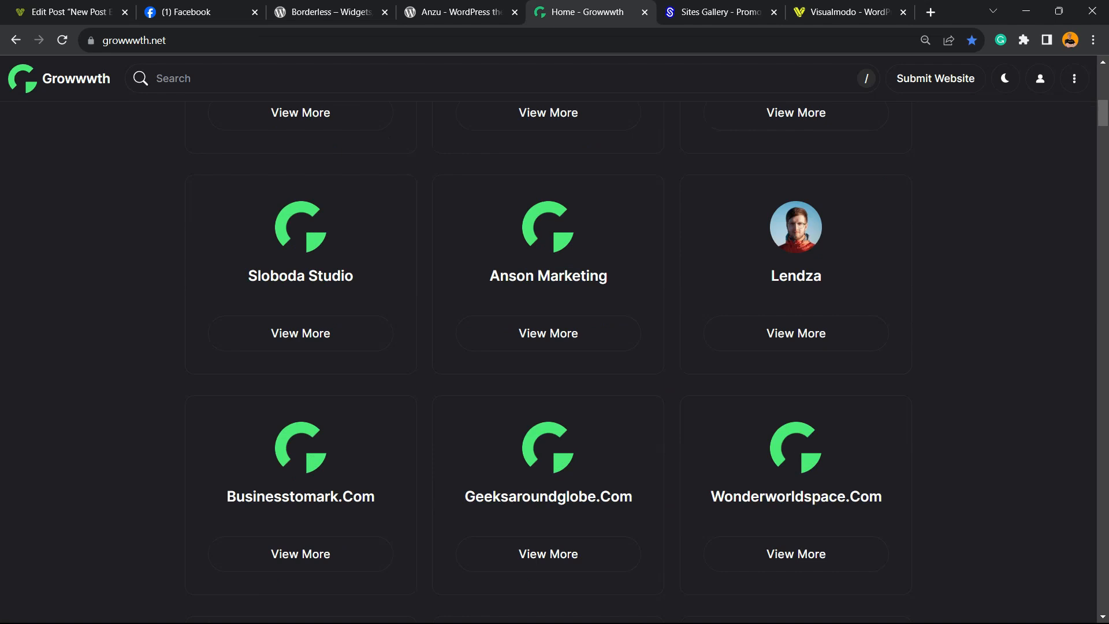
{"action": "scroll", "coordinate": [548, 363], "scroll_direction": "down", "scroll_amount": 20}
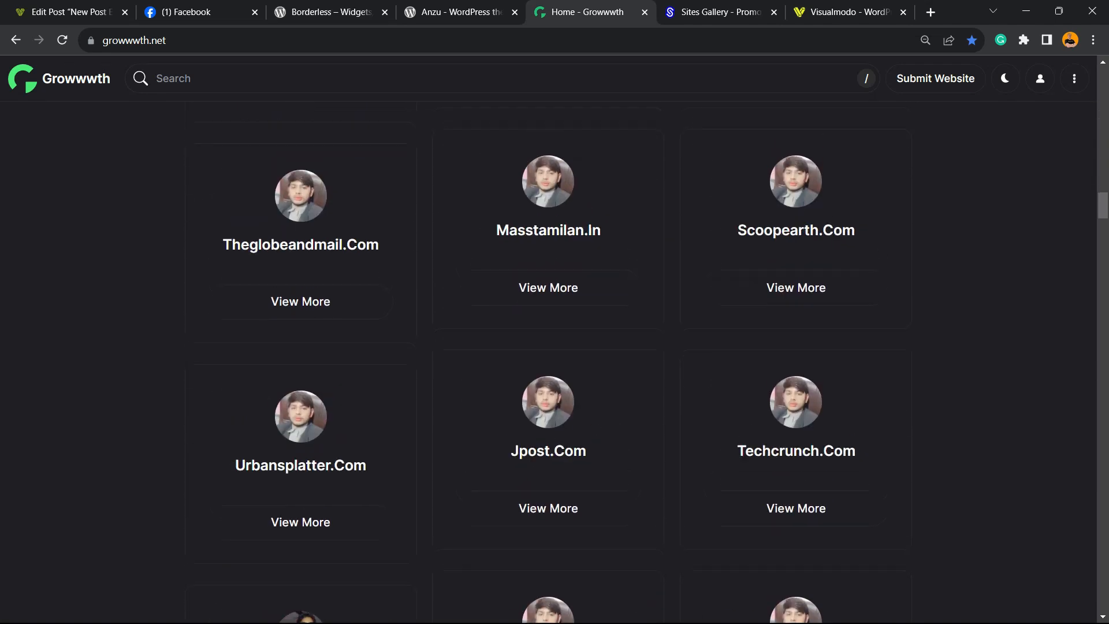
{"action": "scroll", "coordinate": [300, 347], "scroll_direction": "down", "scroll_amount": 13}
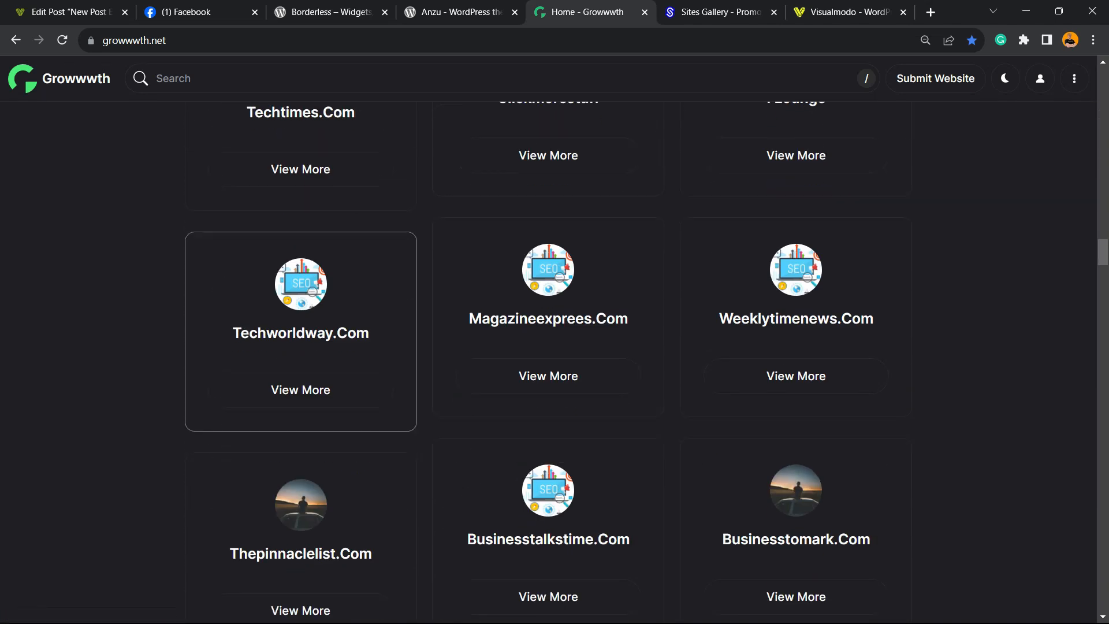
Return to the Borderless plugin page on WordPress.org and highlight its title again.
{"action": "left_click", "coordinate": [352, 12]}
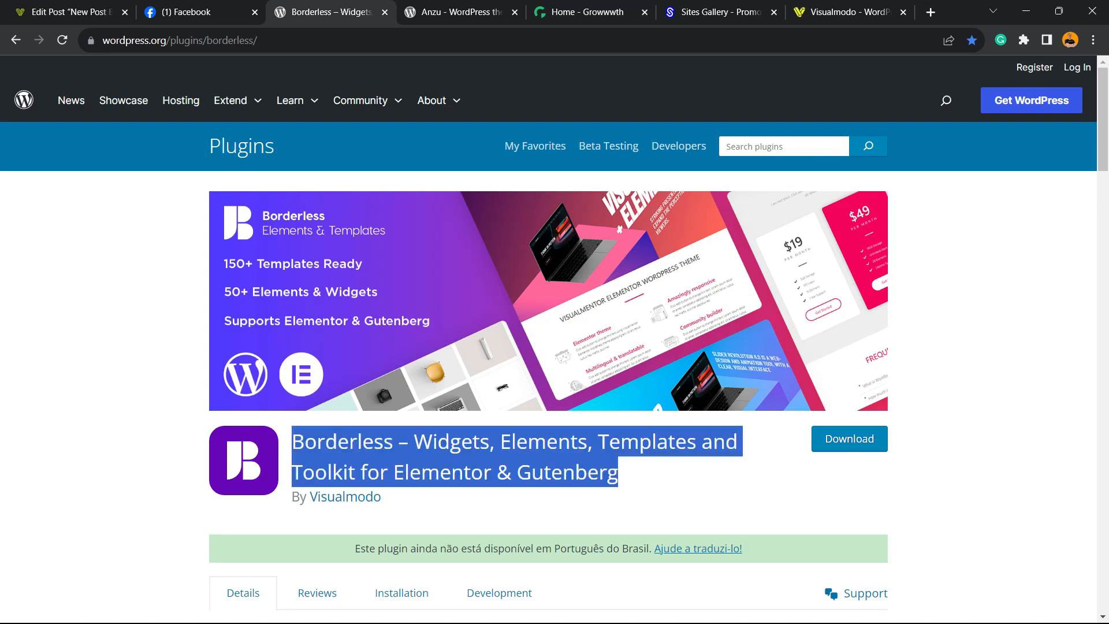
{"action": "double_click", "coordinate": [452, 441]}
{"action": "triple_click", "coordinate": [511, 441]}
Browse the Sites Gallery home page from the site of the day to the featured website designs.
{"action": "left_click", "coordinate": [706, 12]}
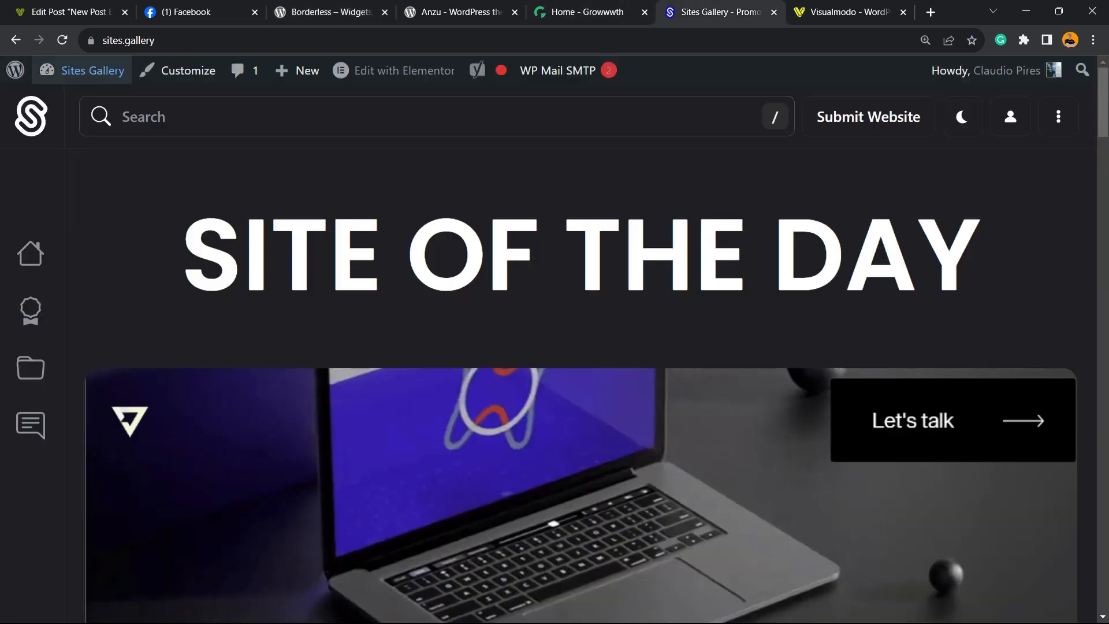
{"action": "scroll", "coordinate": [580, 385], "scroll_direction": "down", "scroll_amount": 10}
{"action": "scroll", "coordinate": [581, 385], "scroll_direction": "down", "scroll_amount": 5}
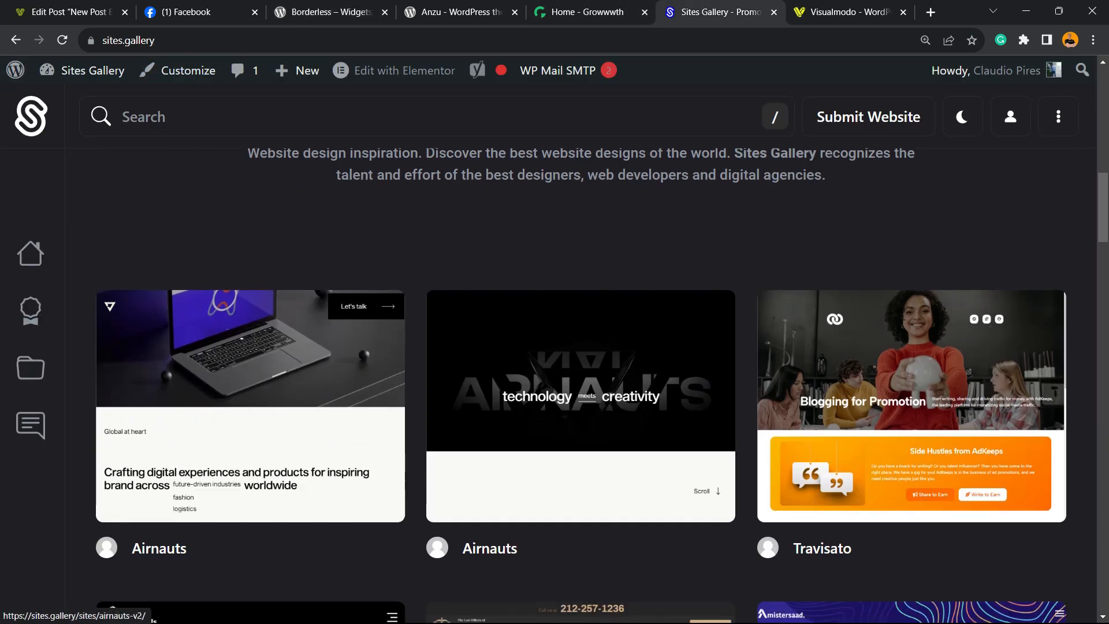
Look through the submitted website designs on the Sites Gallery home page down to the footer and return to the site of the day.
{"action": "scroll", "coordinate": [581, 385], "scroll_direction": "down", "scroll_amount": 15}
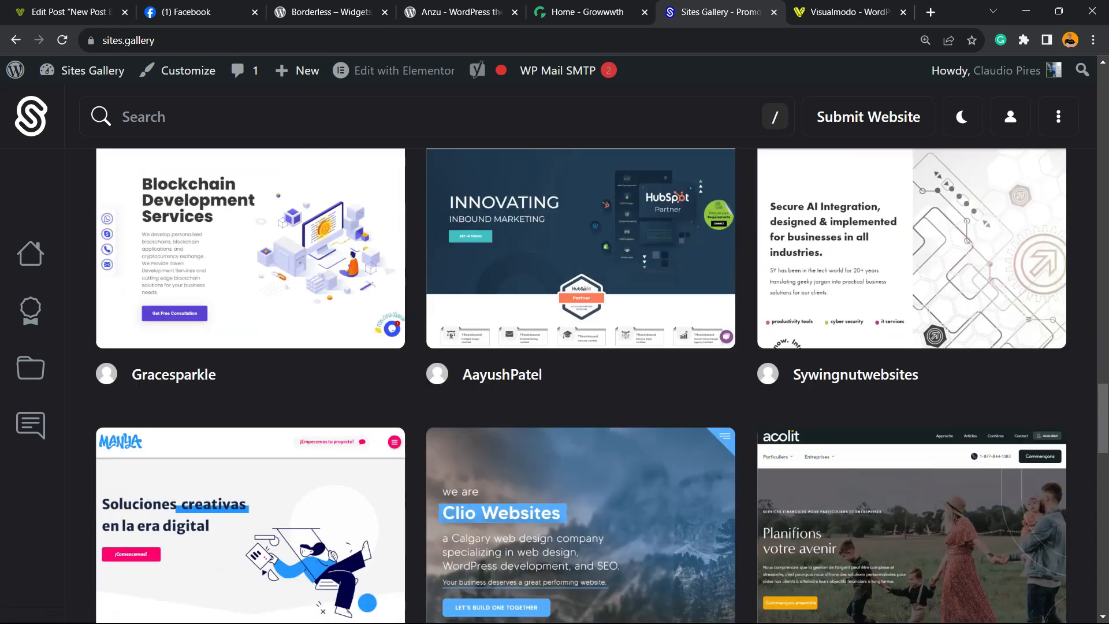
{"action": "scroll", "coordinate": [580, 385], "scroll_direction": "down", "scroll_amount": 15}
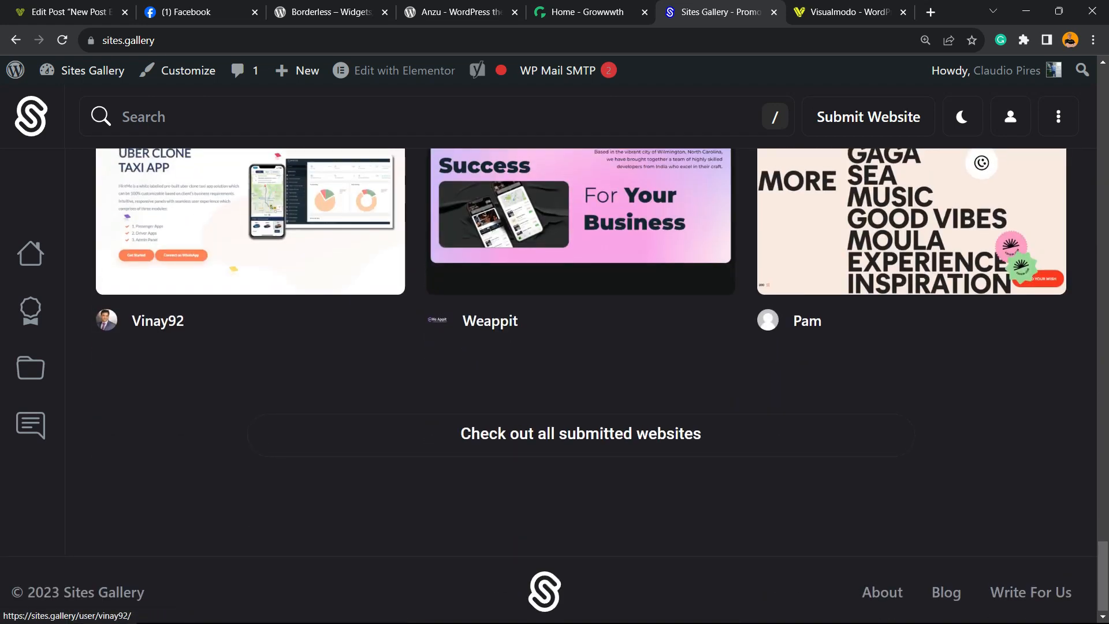
{"action": "scroll", "coordinate": [581, 385], "scroll_direction": "up", "scroll_amount": 20}
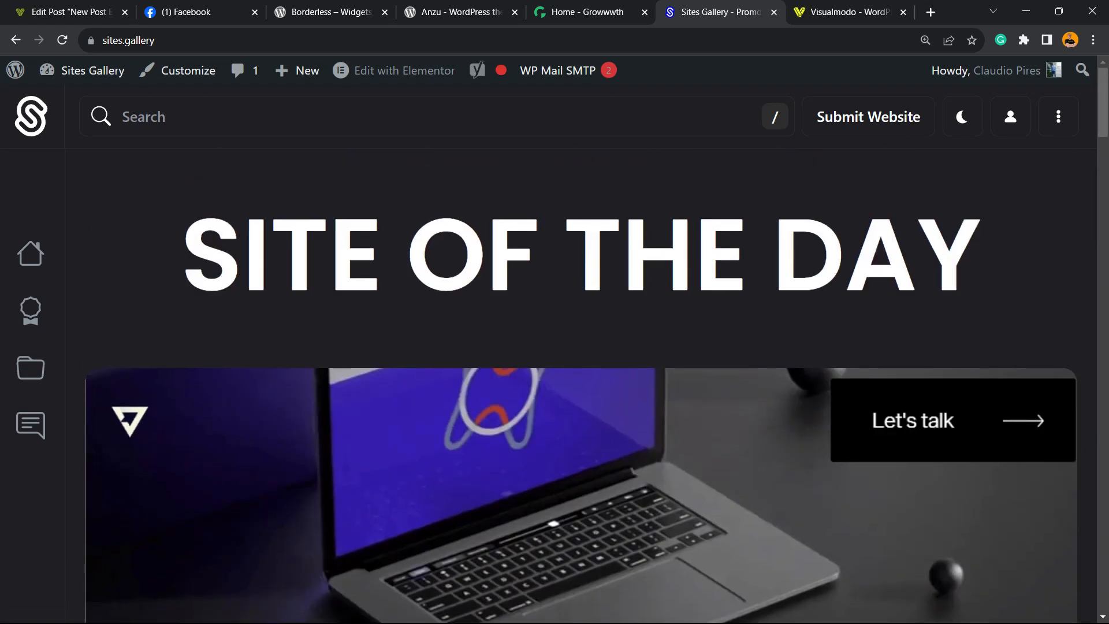
Open the Templates Library on the Visualmodo website and browse its starter template listings.
{"action": "left_click", "coordinate": [835, 8]}
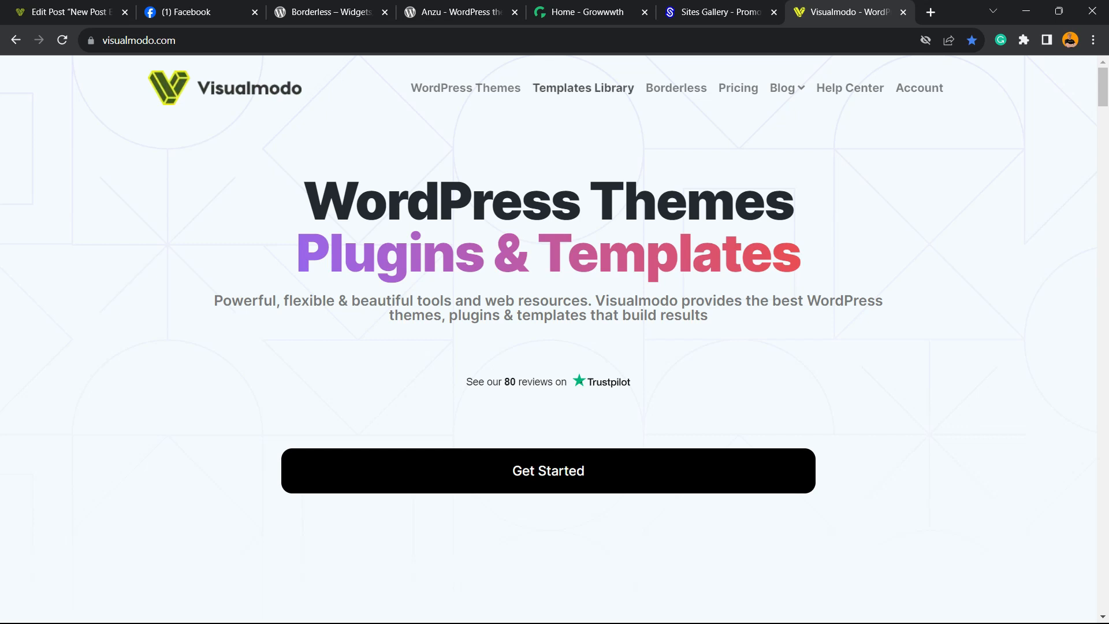
{"action": "left_click", "coordinate": [583, 88]}
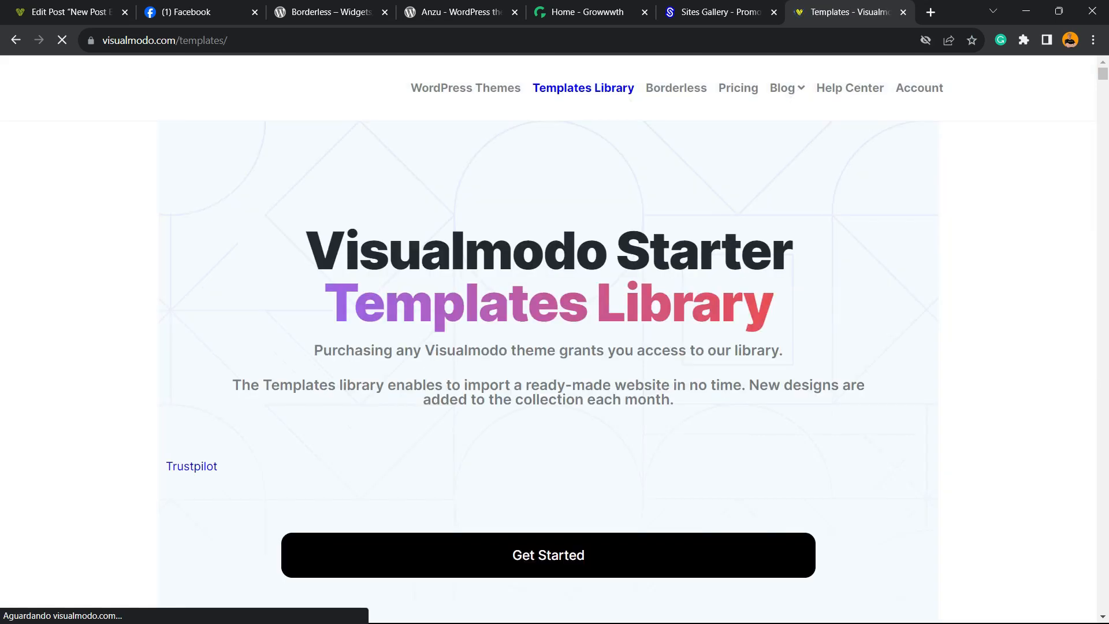
{"action": "scroll", "coordinate": [555, 347], "scroll_direction": "down", "scroll_amount": 8}
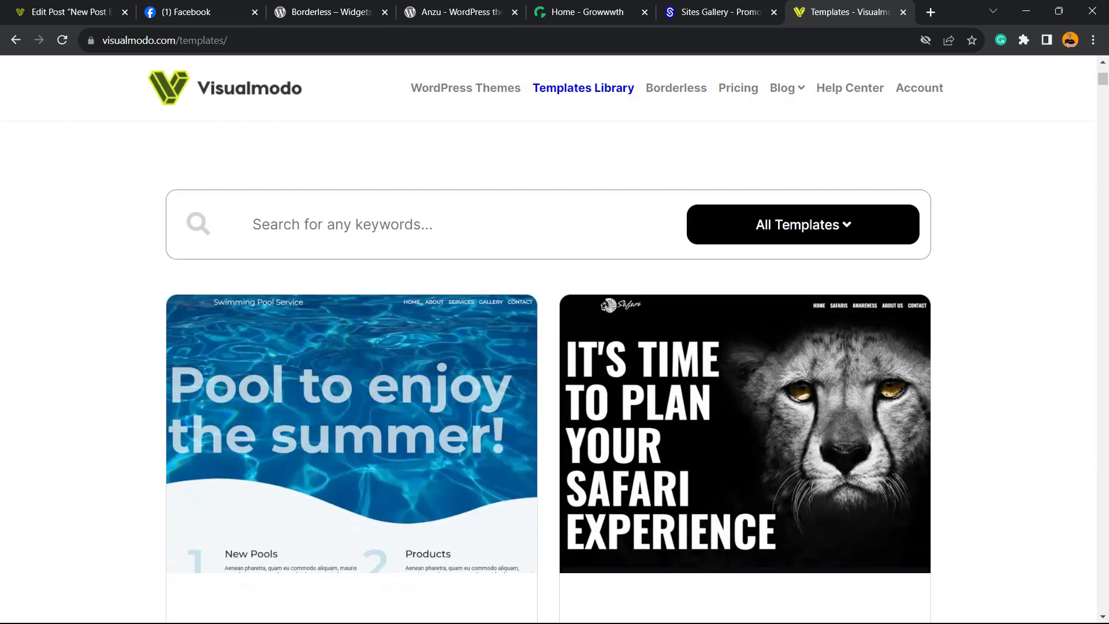
{"action": "scroll", "coordinate": [351, 346], "scroll_direction": "down", "scroll_amount": 15}
{"action": "scroll", "coordinate": [351, 346], "scroll_direction": "down", "scroll_amount": 20}
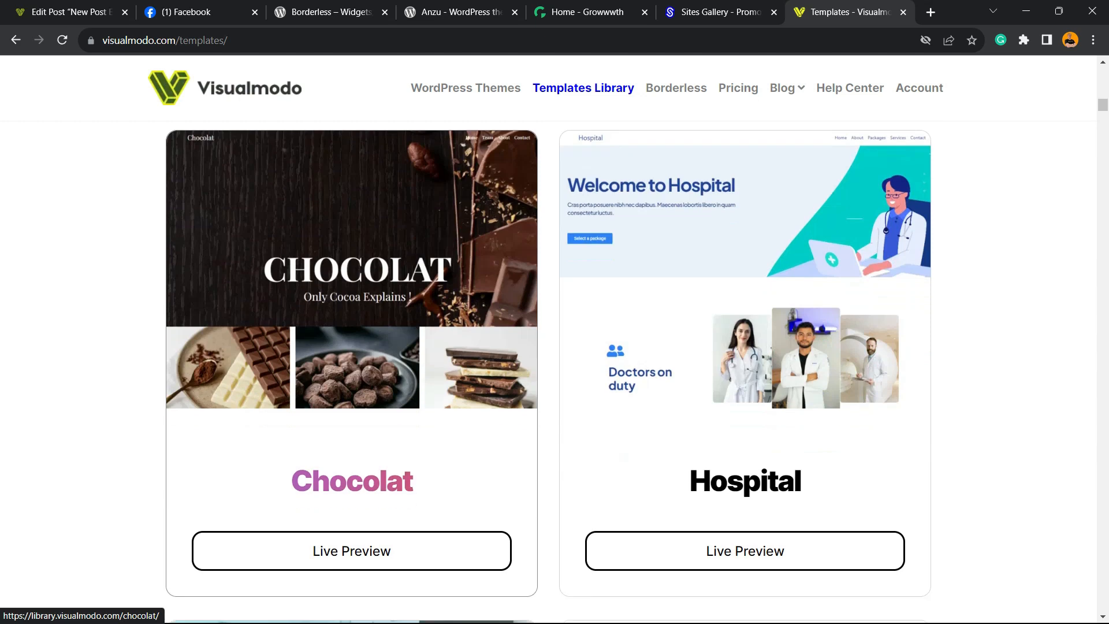
{"action": "scroll", "coordinate": [351, 346], "scroll_direction": "down", "scroll_amount": 20}
{"action": "scroll", "coordinate": [351, 346], "scroll_direction": "down", "scroll_amount": 20}
{"action": "scroll", "coordinate": [351, 347], "scroll_direction": "down", "scroll_amount": 20}
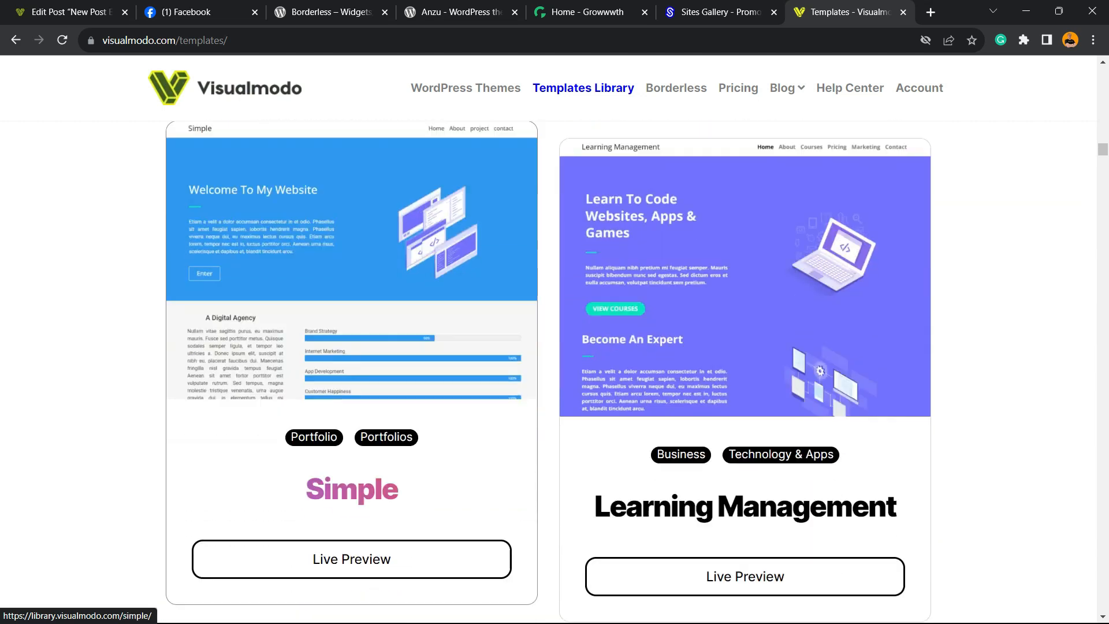
{"action": "scroll", "coordinate": [351, 346], "scroll_direction": "down", "scroll_amount": 20}
{"action": "scroll", "coordinate": [351, 347], "scroll_direction": "down", "scroll_amount": 13}
{"action": "scroll", "coordinate": [351, 346], "scroll_direction": "down", "scroll_amount": 7}
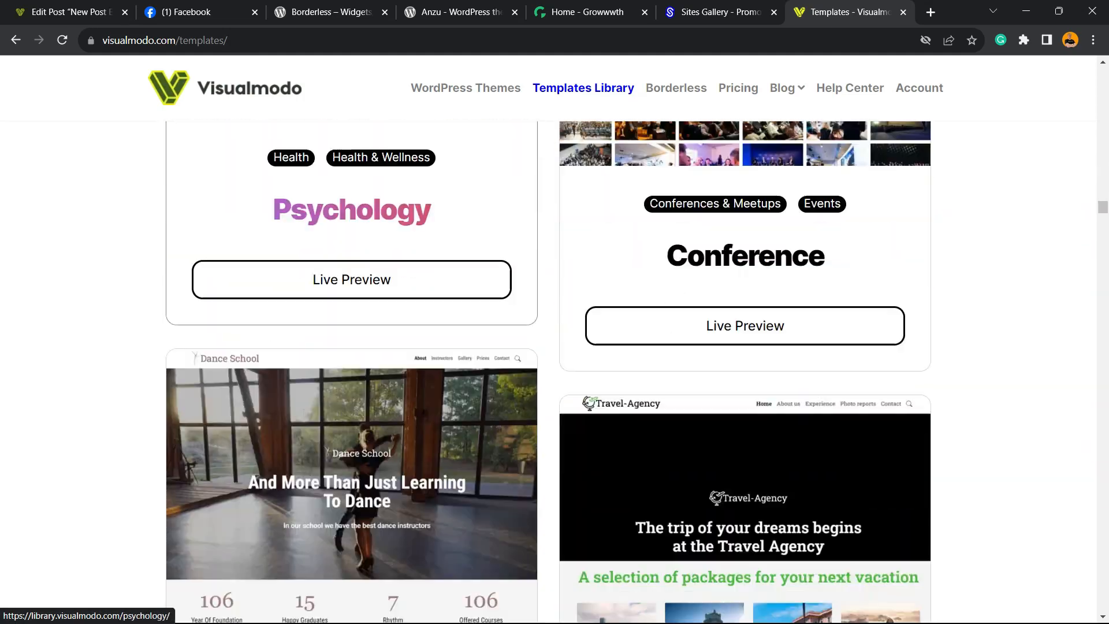